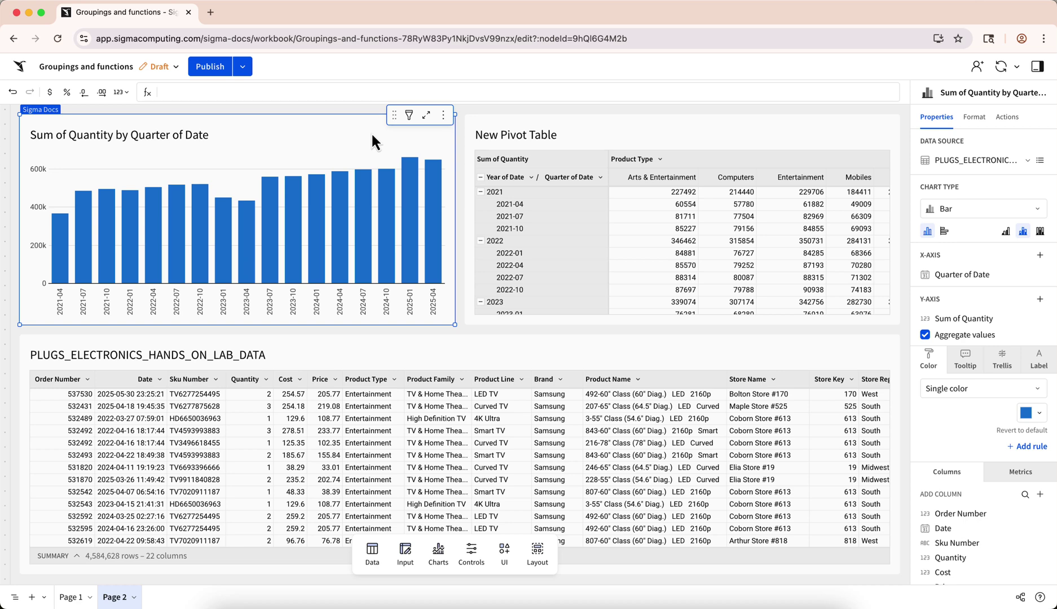
- Maximize the Sum of Quantity by Quarter chart and expand the 2022-01 quarter into its order rows
click(427, 116)
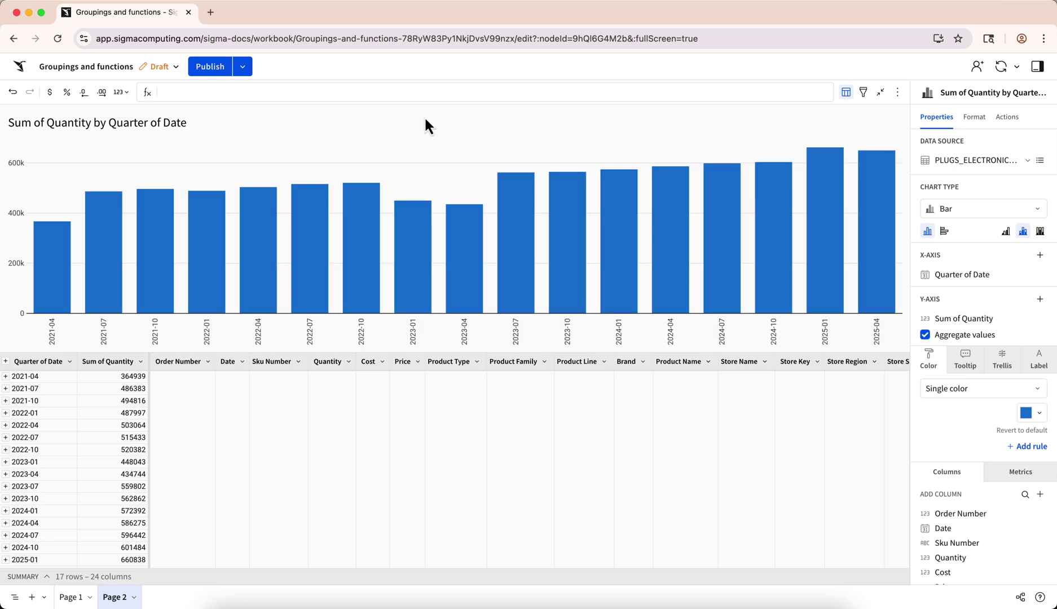
click(4, 414)
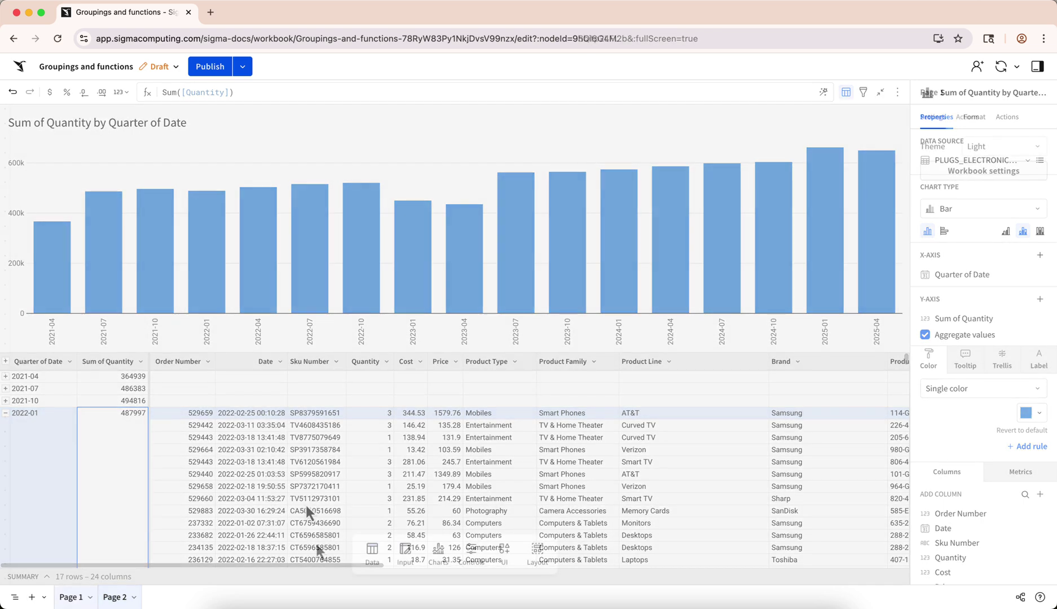
click(364, 552)
- Add a table sourced from Sigma Sample Database > RETAIL > PLUGS_ELECTRONICS_HANDS_ON_LAB_DATA
click(353, 515)
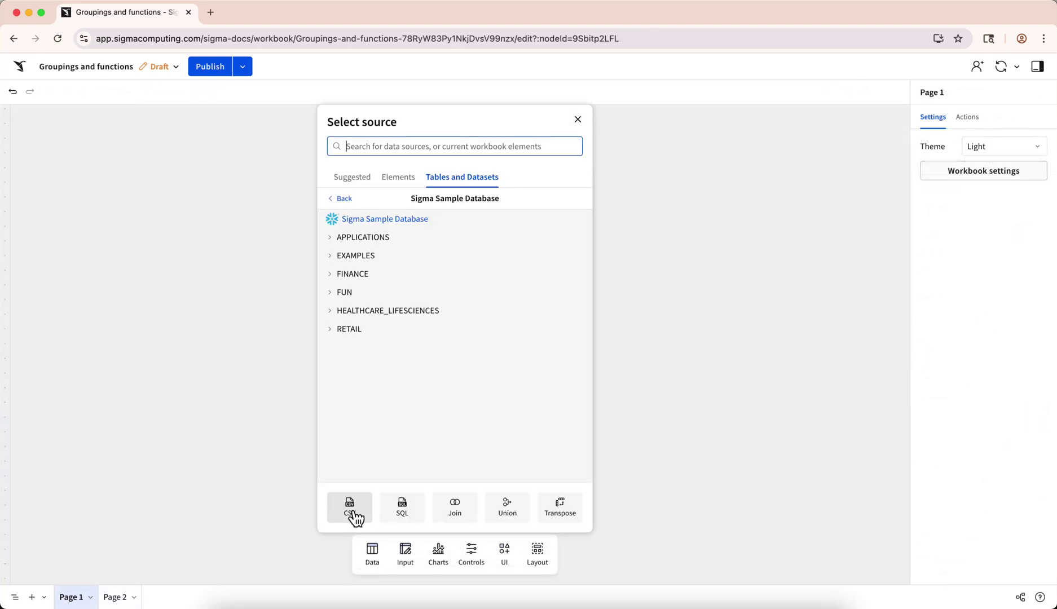
click(342, 226)
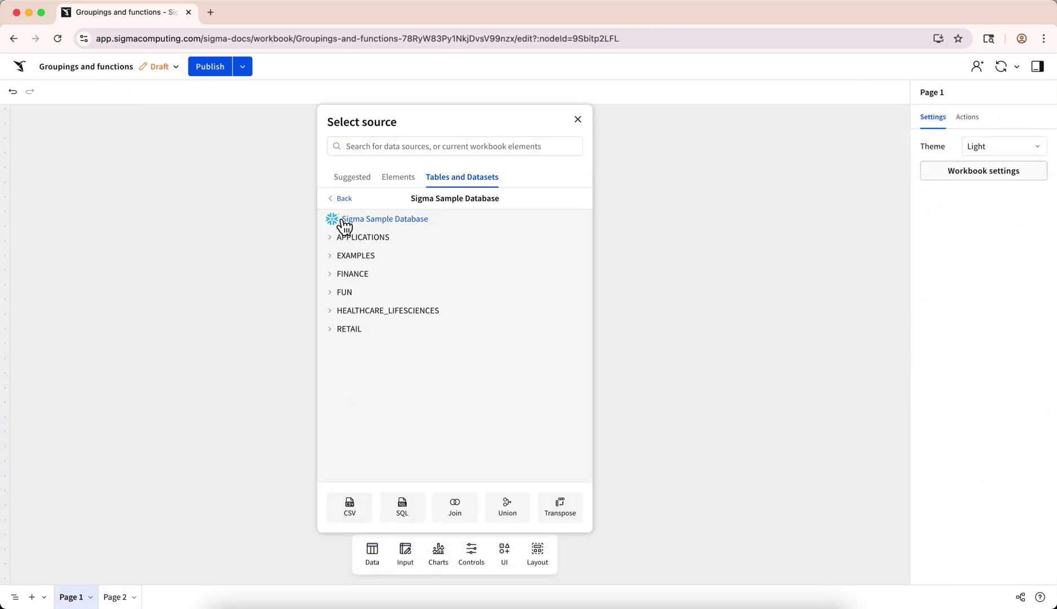
click(339, 328)
click(346, 401)
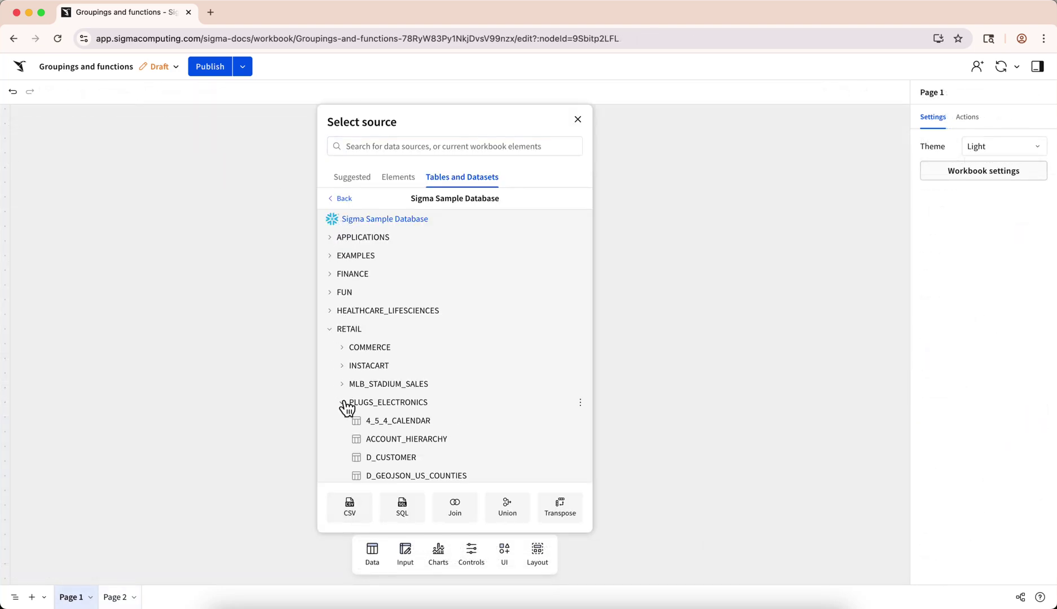
scroll(345, 407, down, 3)
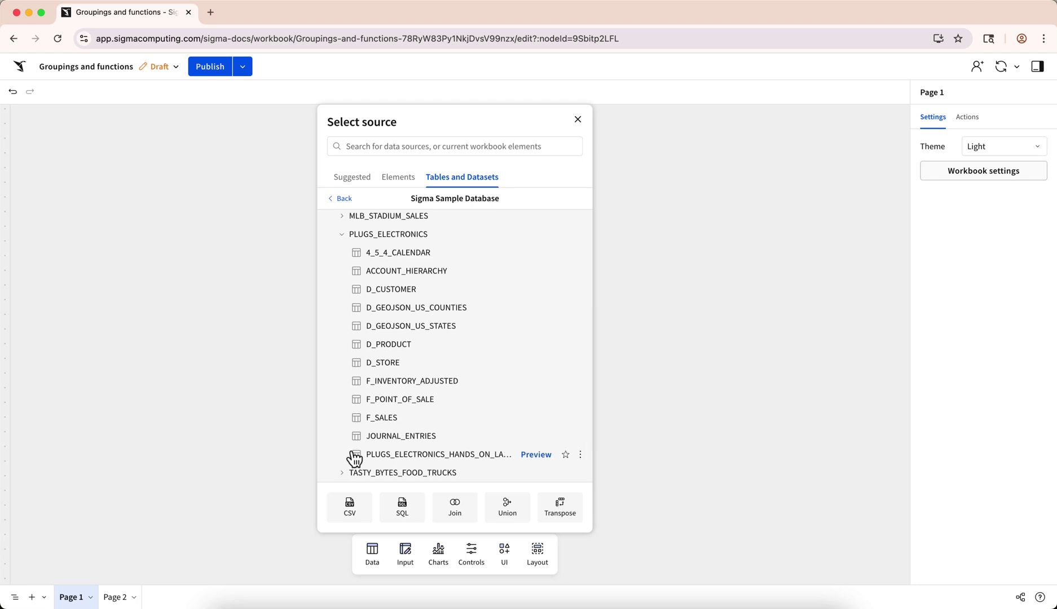
click(355, 454)
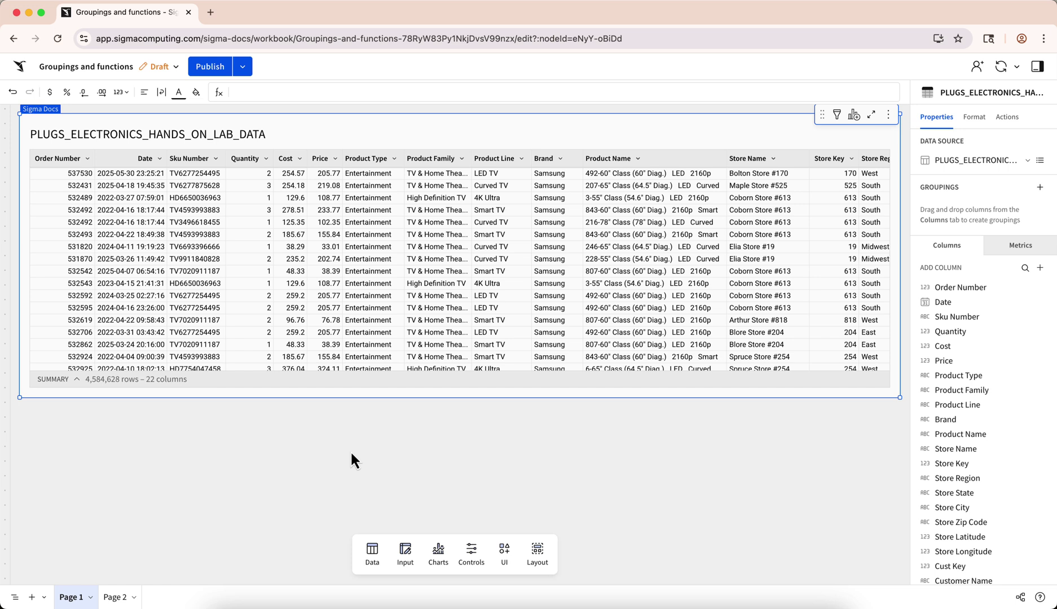
- Enlarge the table element, inspect the Product Family formula without changing it, and select Price
drag(357, 397, 361, 581)
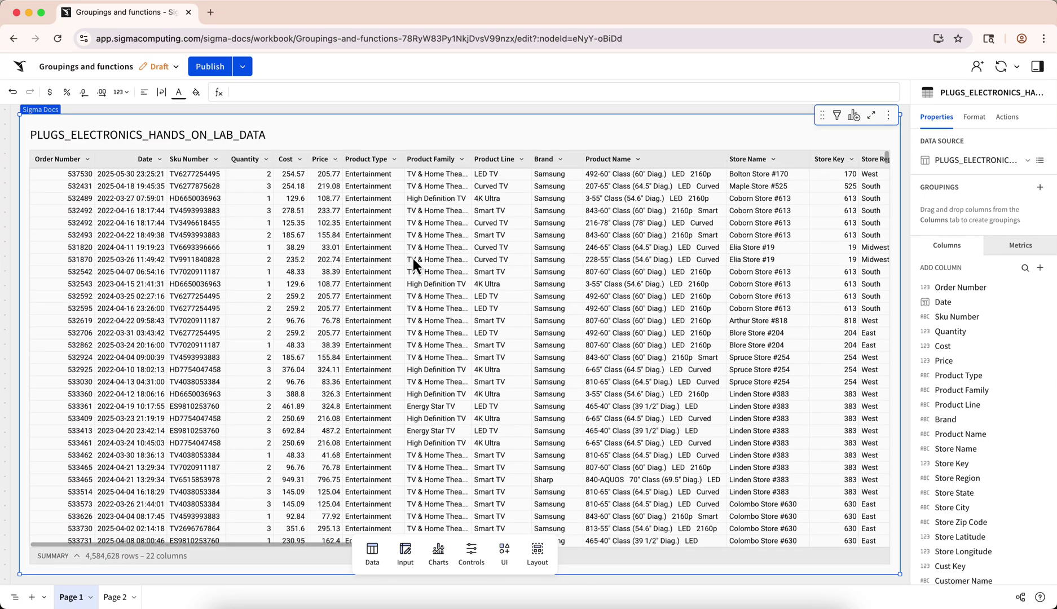
click(413, 258)
click(493, 92)
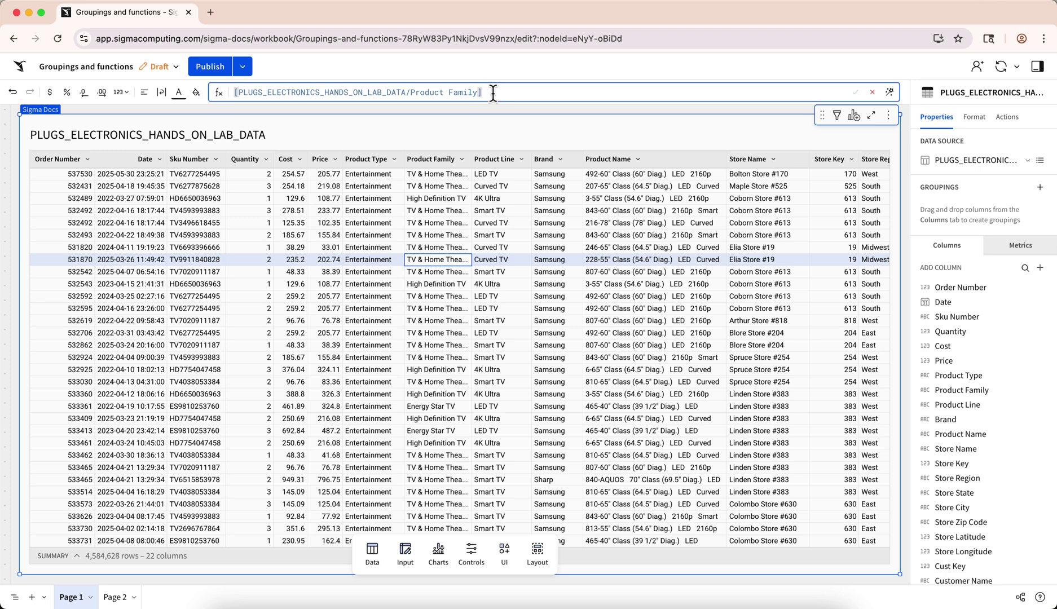
click(497, 158)
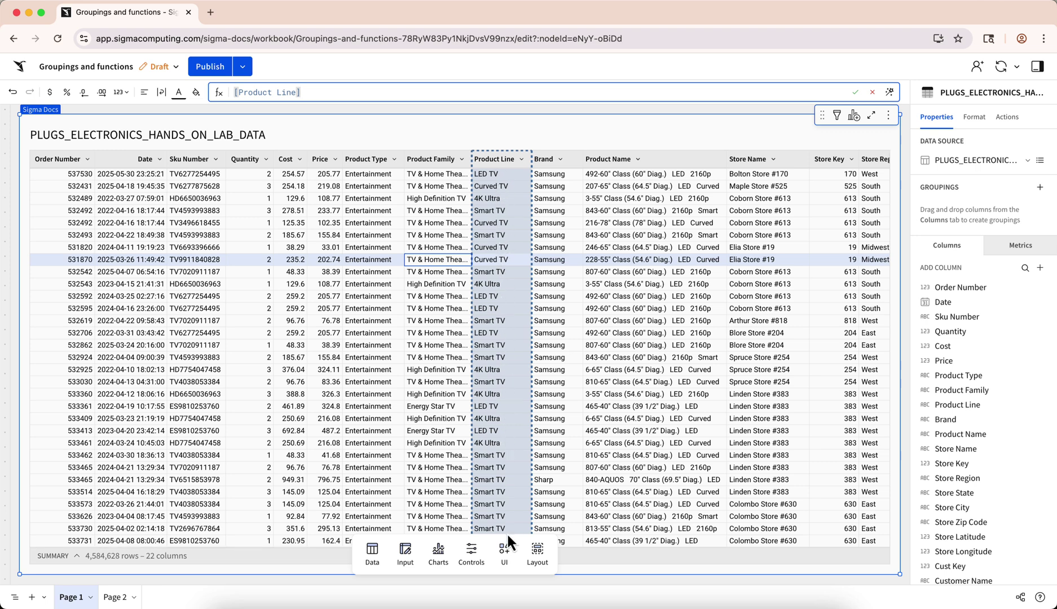
key(Escape)
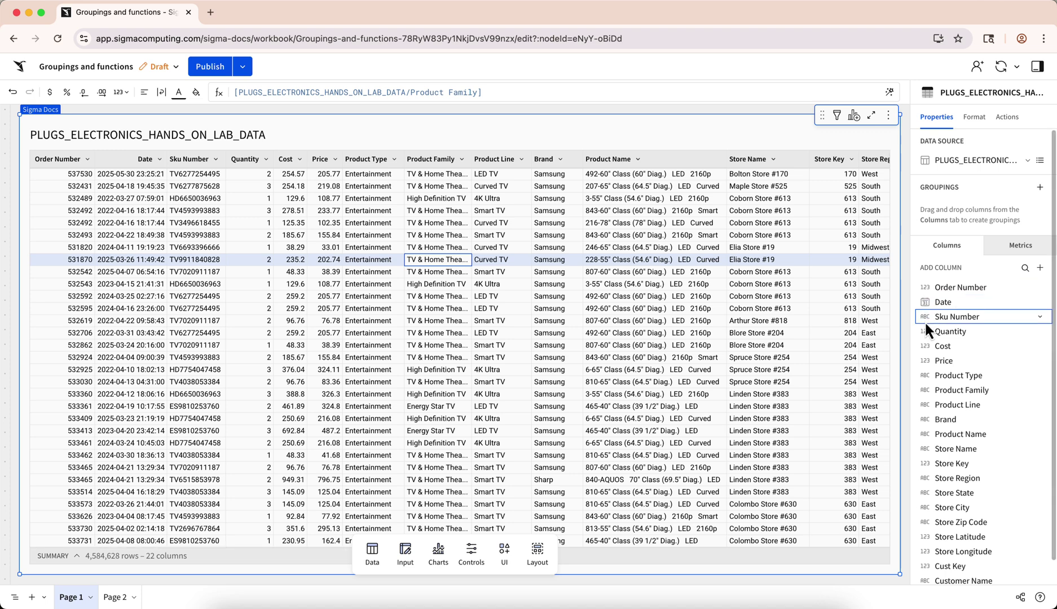
scroll(924, 339, down, 1)
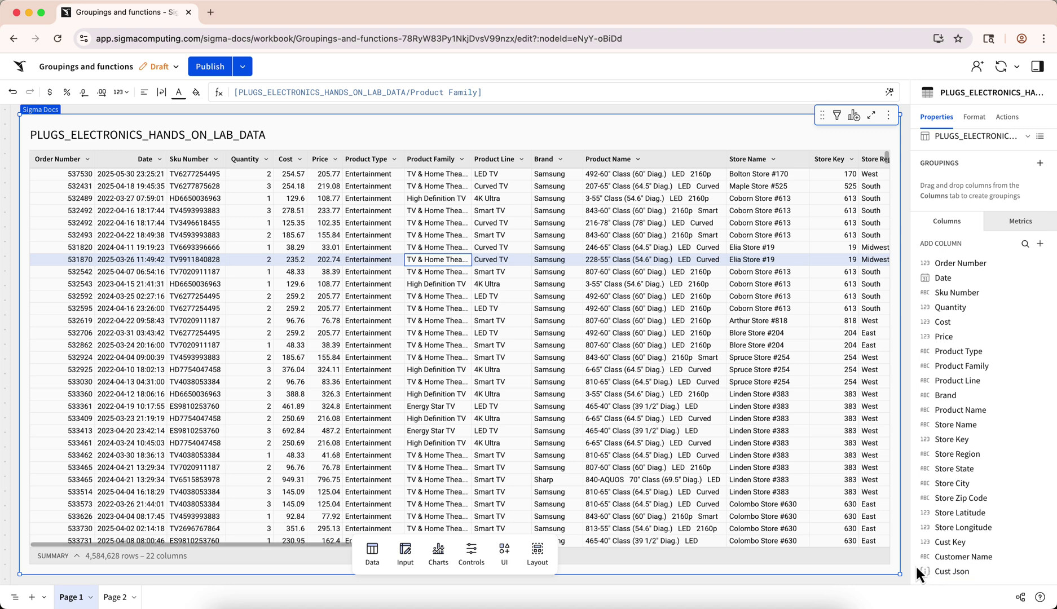
click(322, 160)
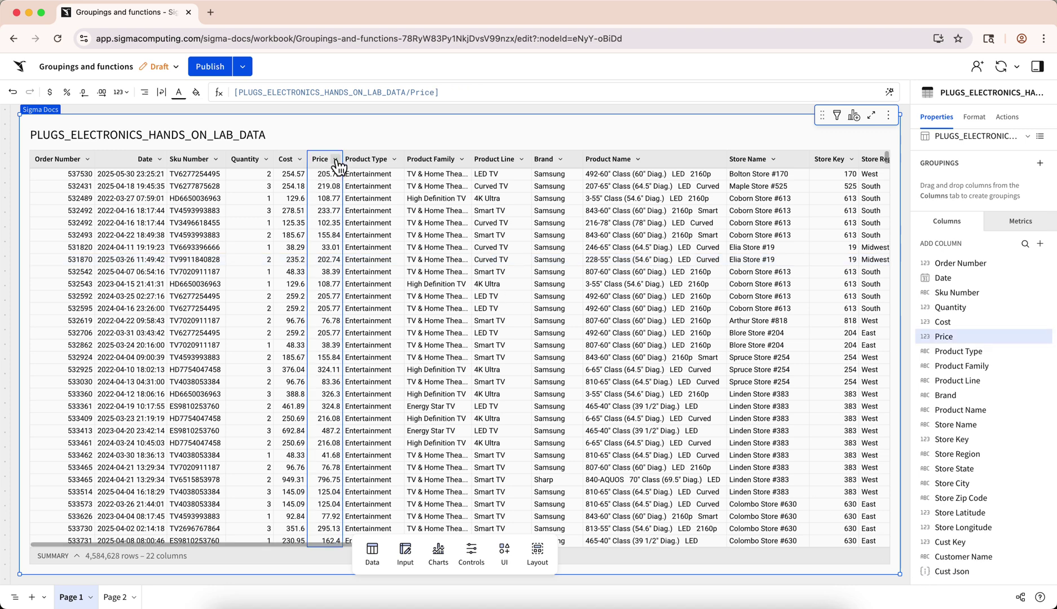
- Insert a new column after Price with the formula [Quantity] * [Price]
click(336, 160)
click(345, 215)
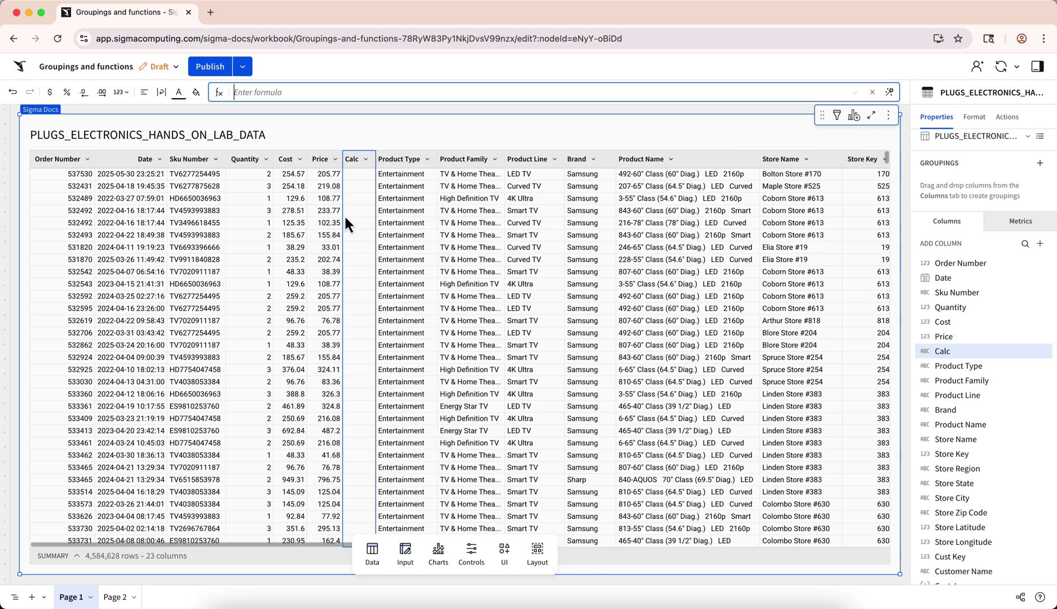
text([Quant)
key(Tab)
text(* [Price)
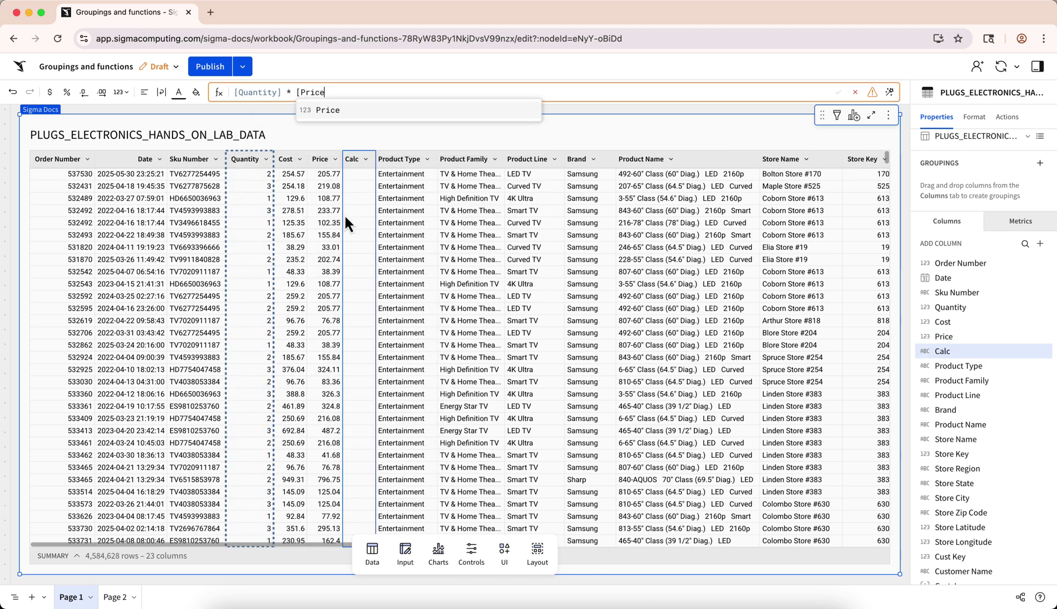
key(Tab)
key(Return)
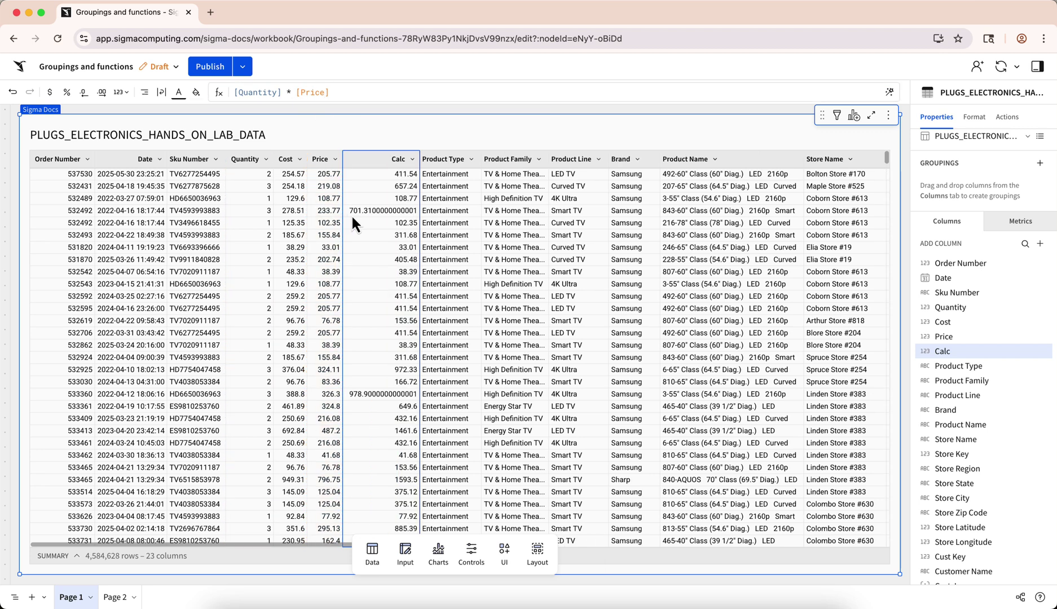
- Rename the new column to Revenue and format its values as currency
double_click(393, 158)
text(Revenue)
key(Return)
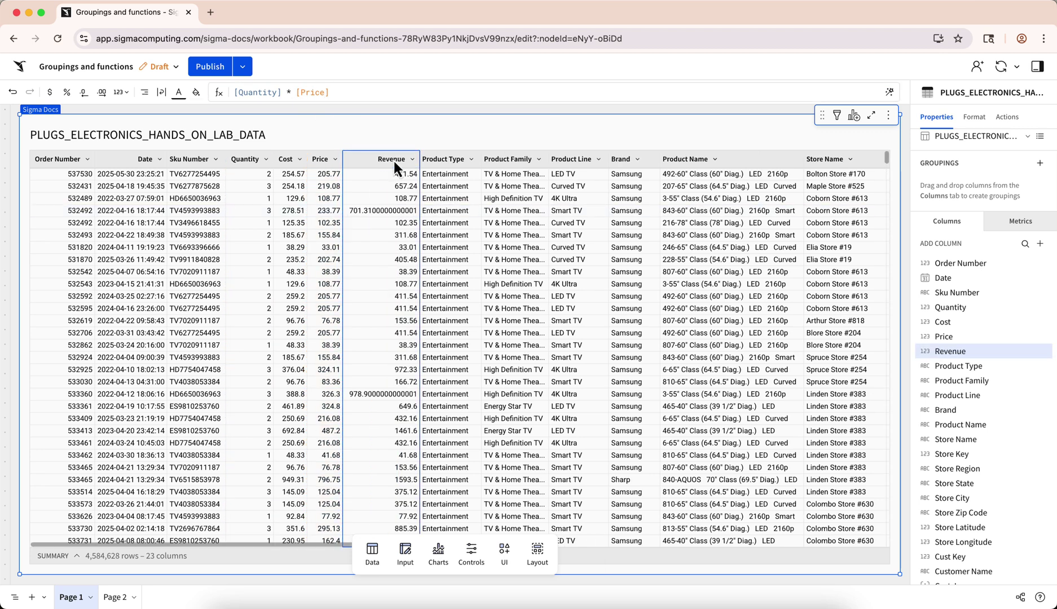
click(50, 96)
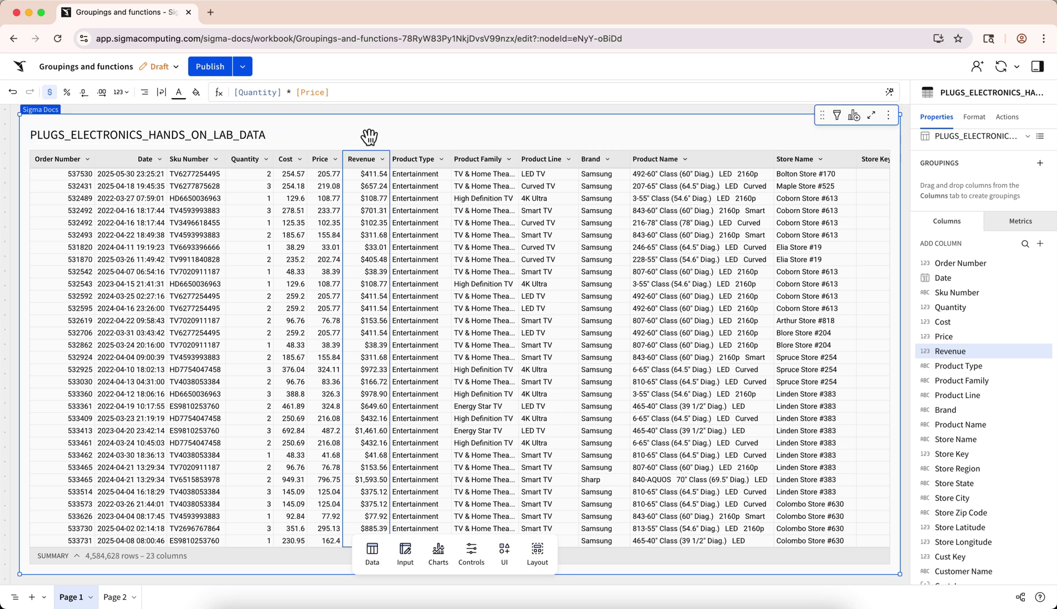
click(368, 109)
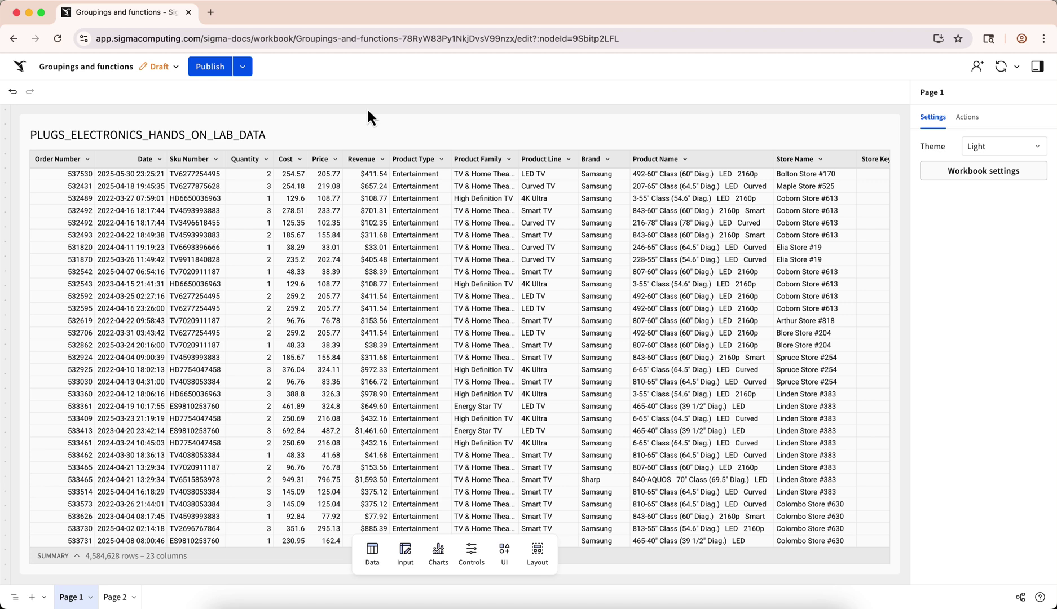
- Open the Order Number column's header menu
click(88, 159)
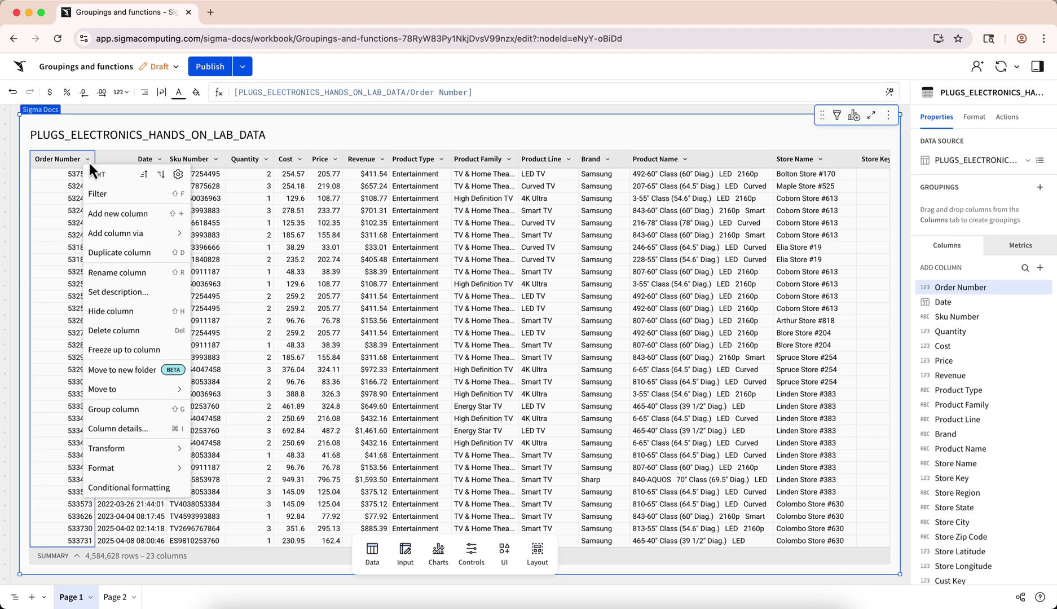
- Add a Calc column with Contains([Order Number], "0") and open the Contains documentation page
click(99, 214)
text(Contains)
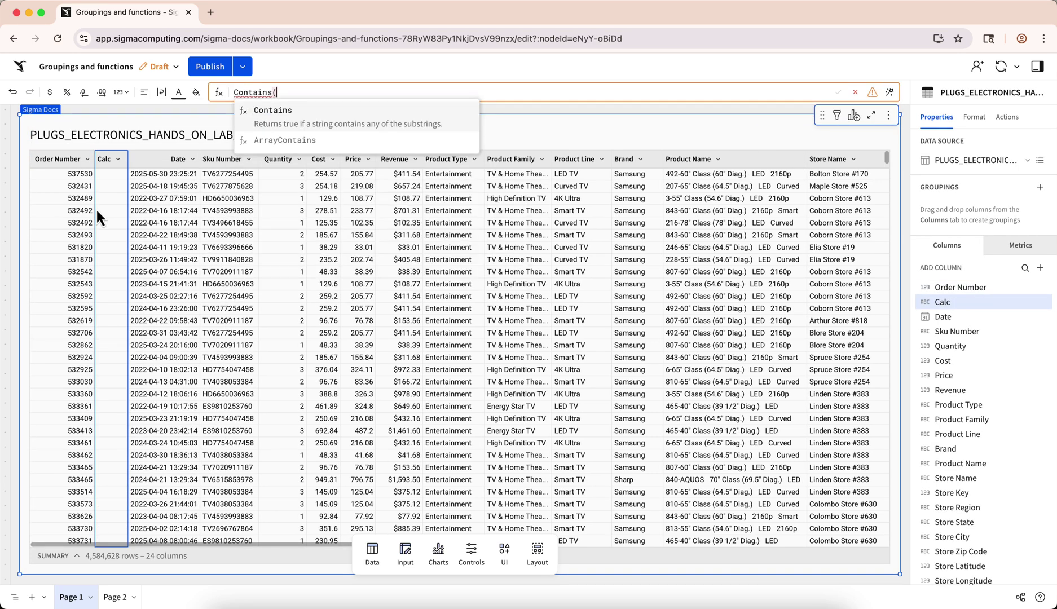
text(([Order Number])
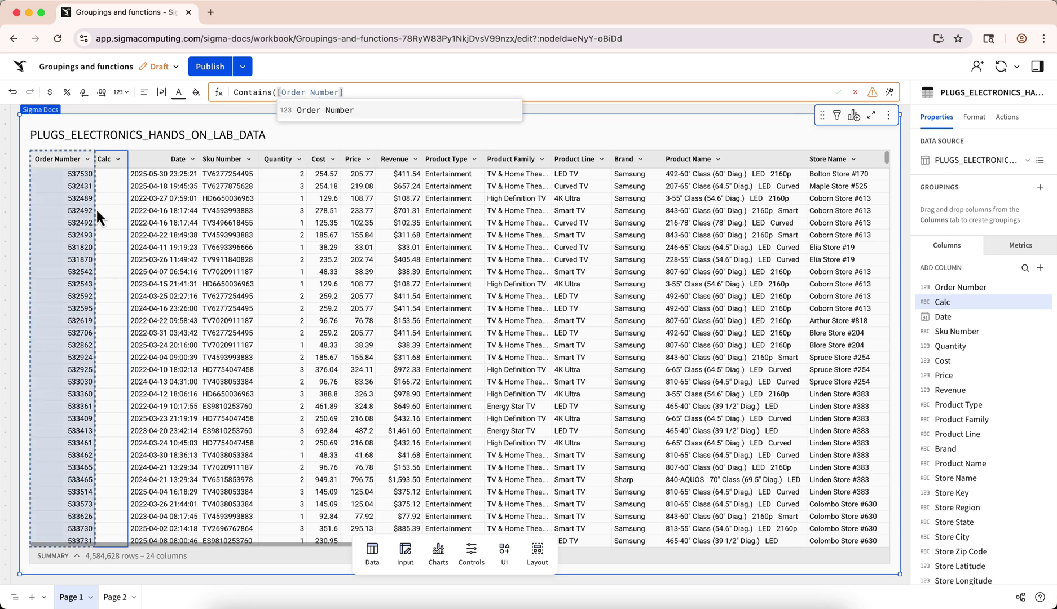
text(, "0"))
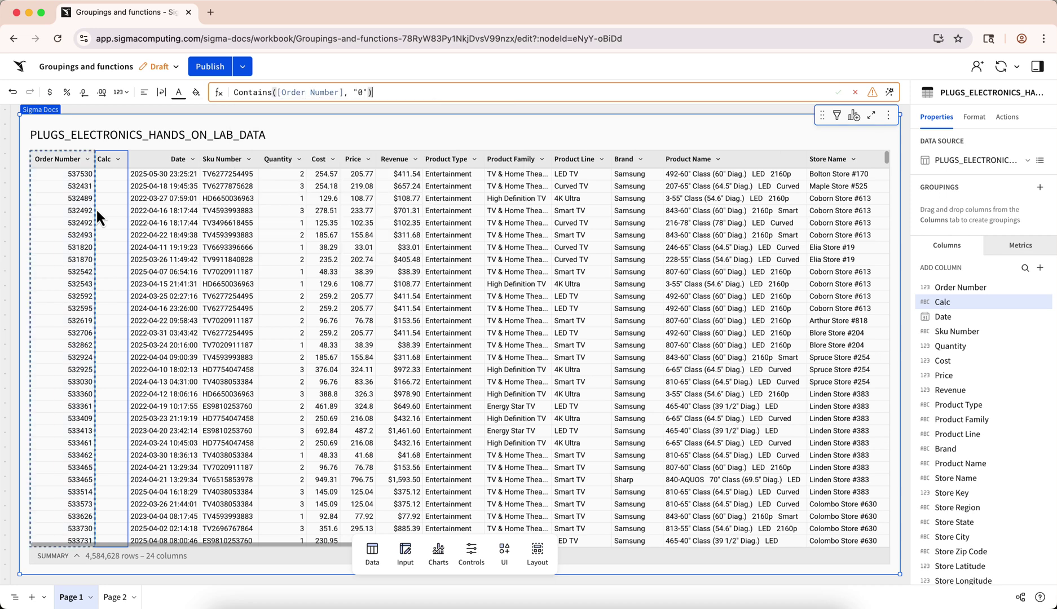
mouse_move(875, 98)
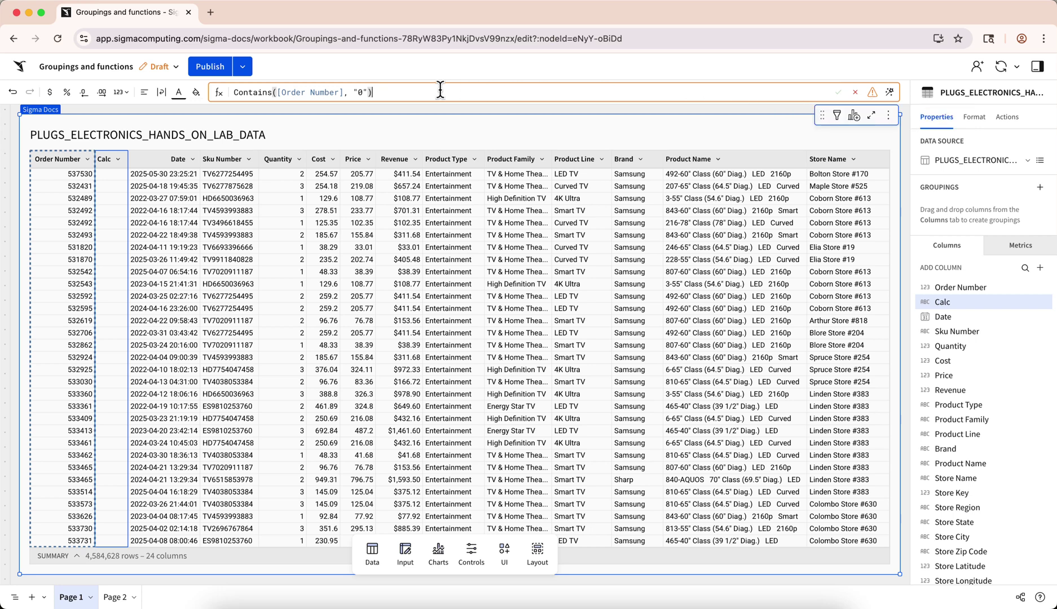
click(271, 93)
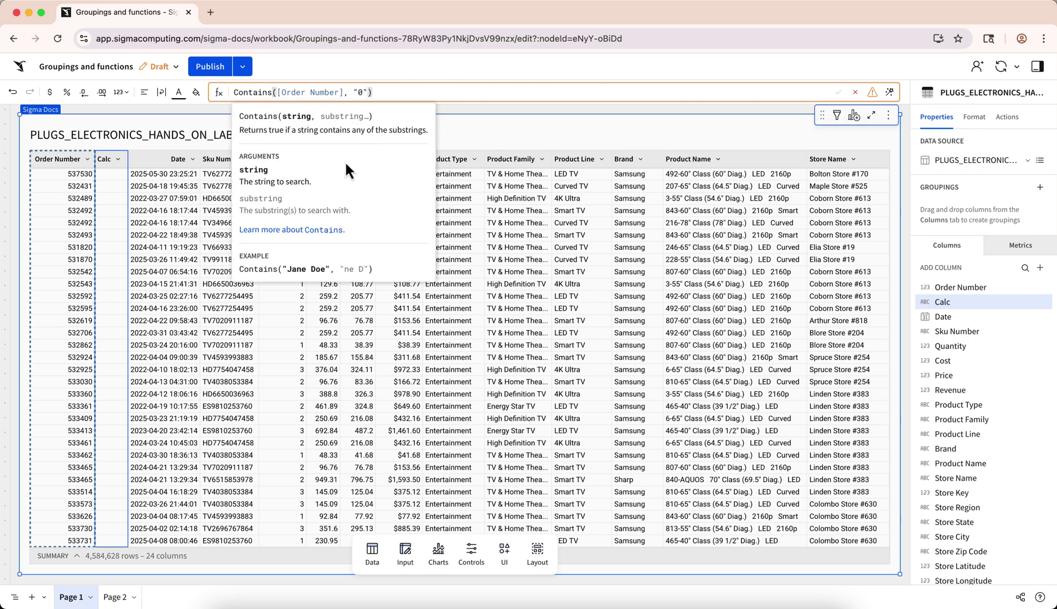
click(331, 239)
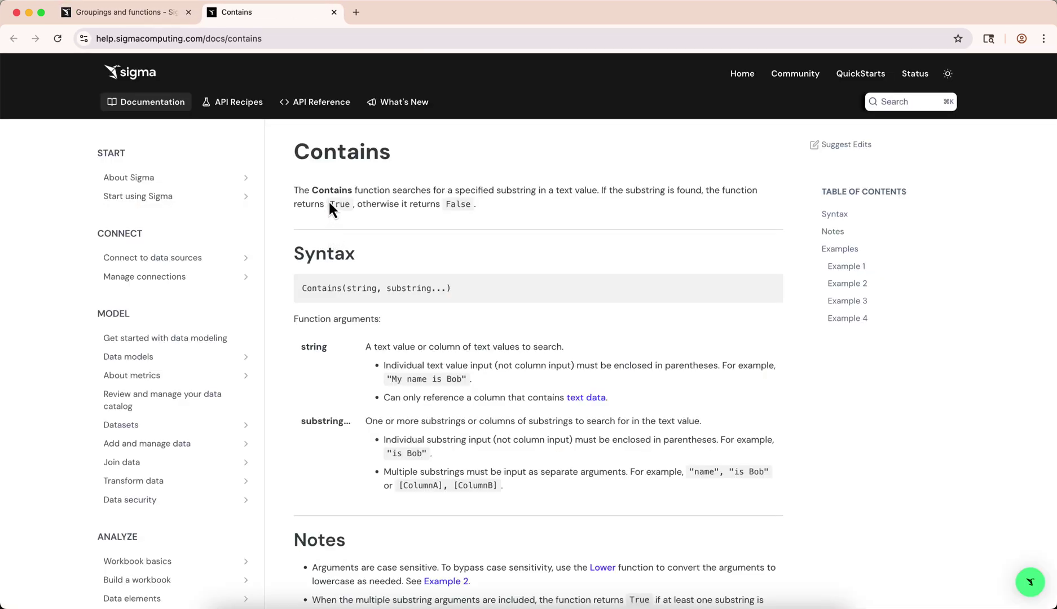
- Return to the workbook and open the function index from the Contains help popup
click(166, 13)
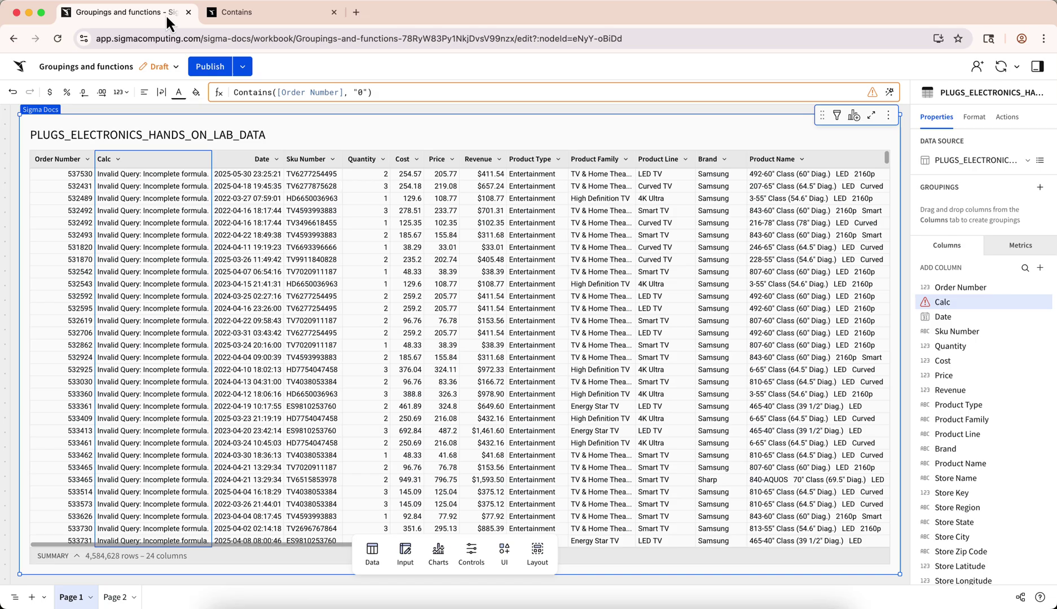
click(324, 93)
click(225, 106)
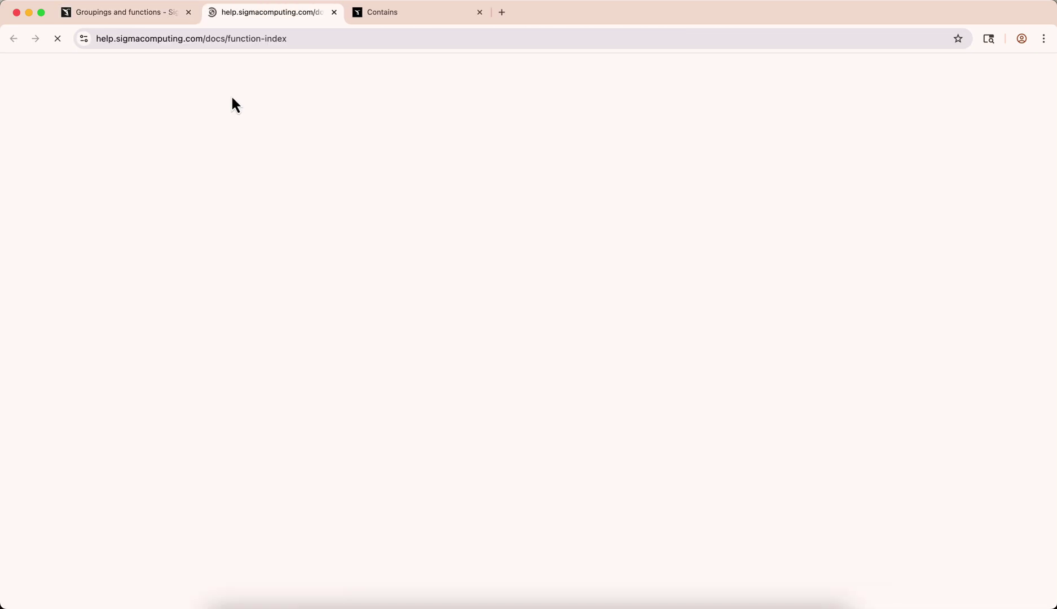
scroll(525, 231, down, 3)
scroll(525, 228, down, 20)
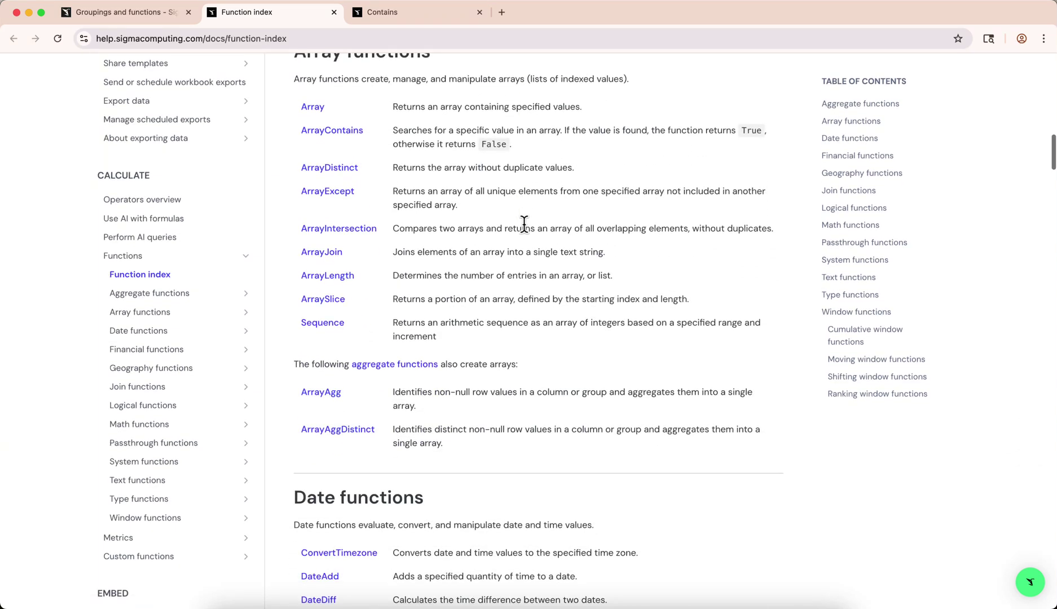
scroll(524, 223, up, 20)
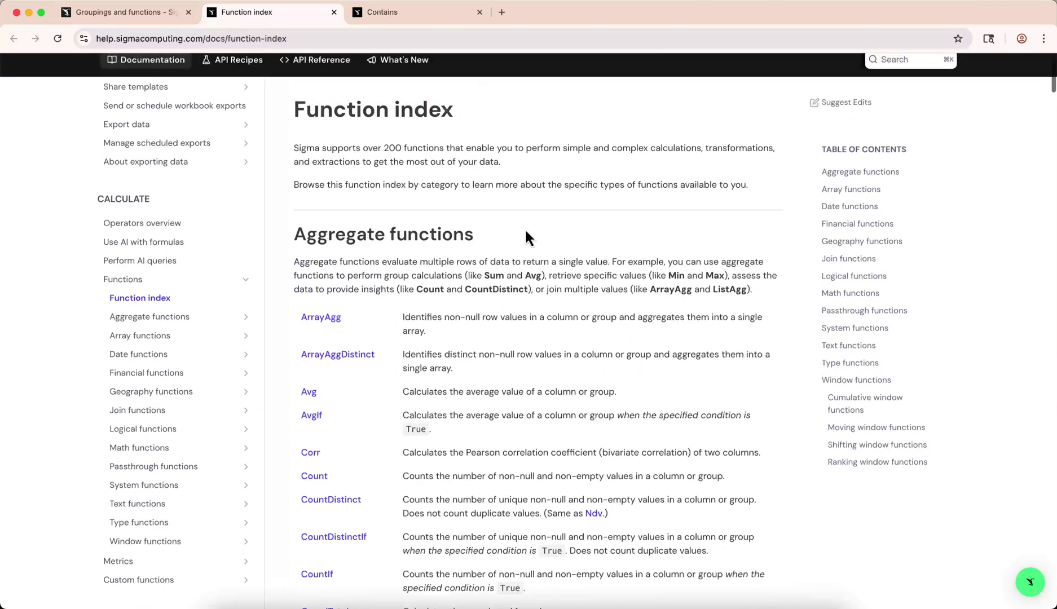
scroll(525, 233, up, 2)
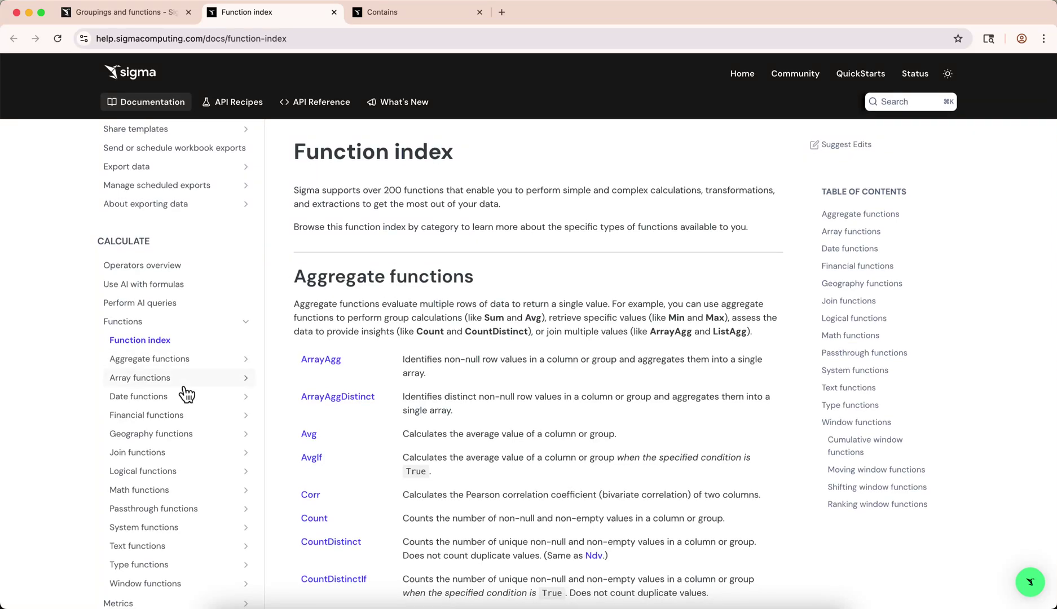
- Read the Text entry on the Type functions reference page, then go back to the workbook
click(161, 566)
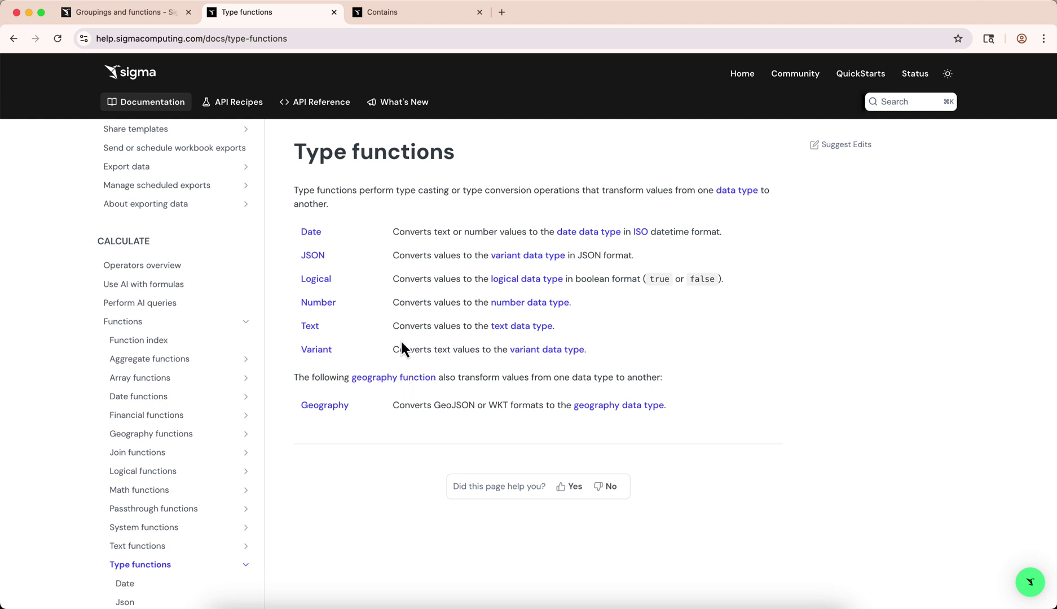
drag(391, 330, 567, 333)
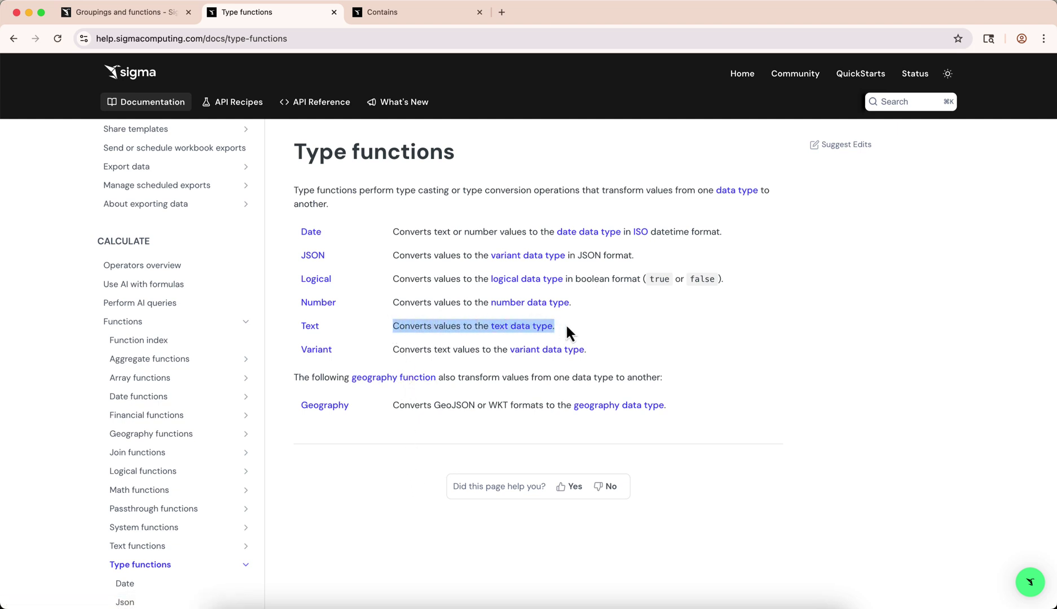
click(567, 333)
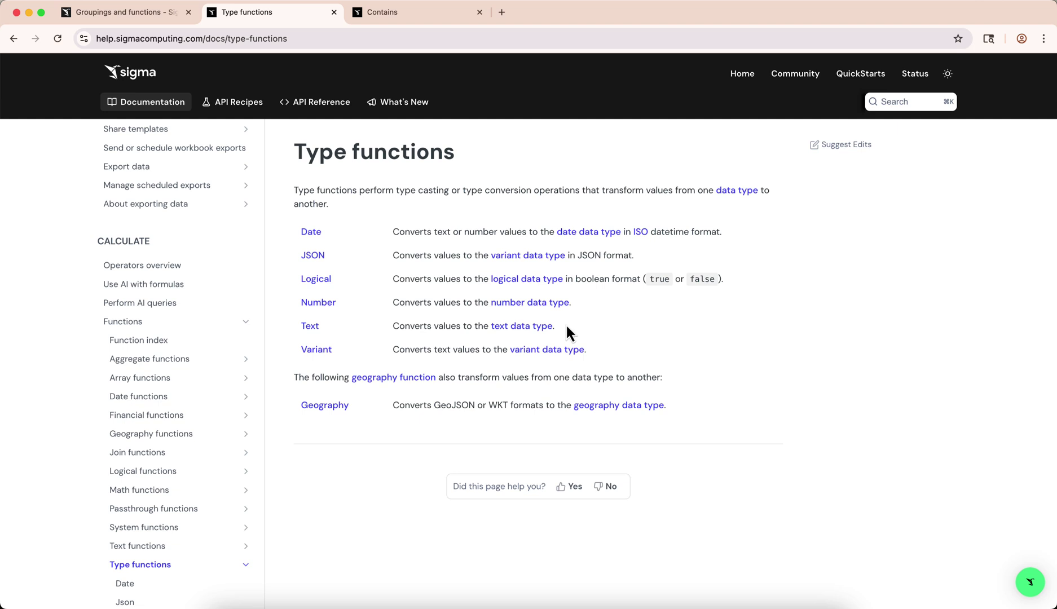
click(122, 13)
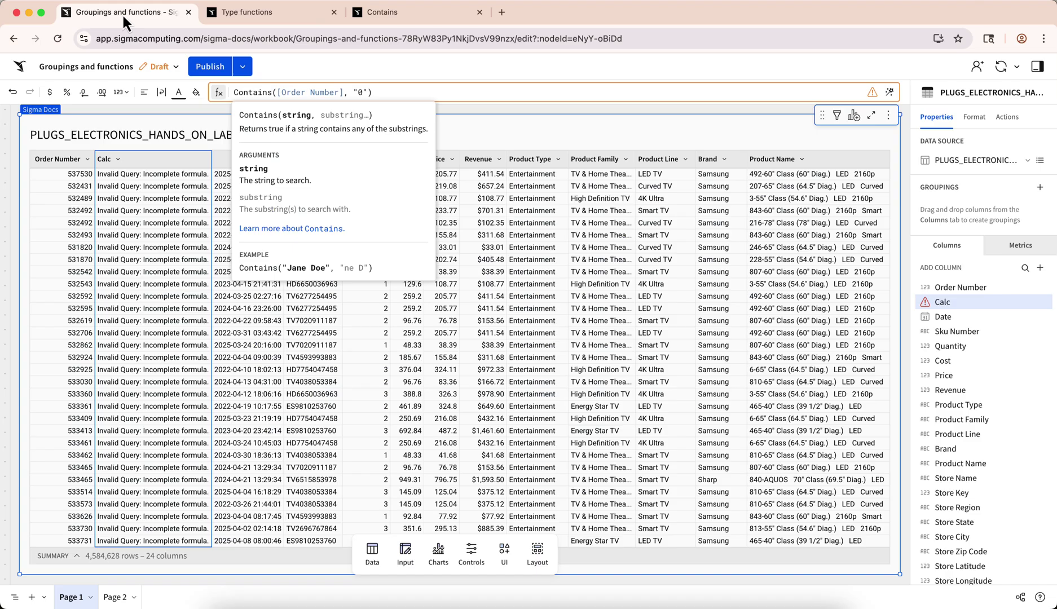
- Fix the Calc formula to Contains(Text([Order Number]), "0") so it returns True/False
click(278, 92)
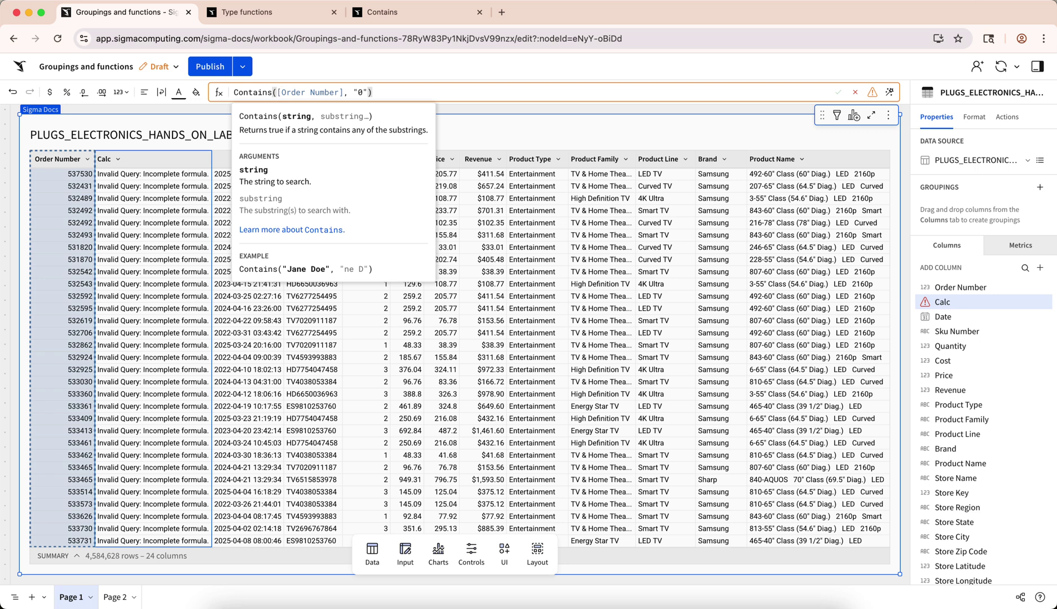
click(276, 92)
text(Text()
key(Right)
key(Right)
key(Right)
key(Right)
key(Right)
key(Right)
key(Right)
key(Right)
key(Right)
key(Right)
key(Right)
key(Right)
key(Right)
key(Right)
text())
key(Return)
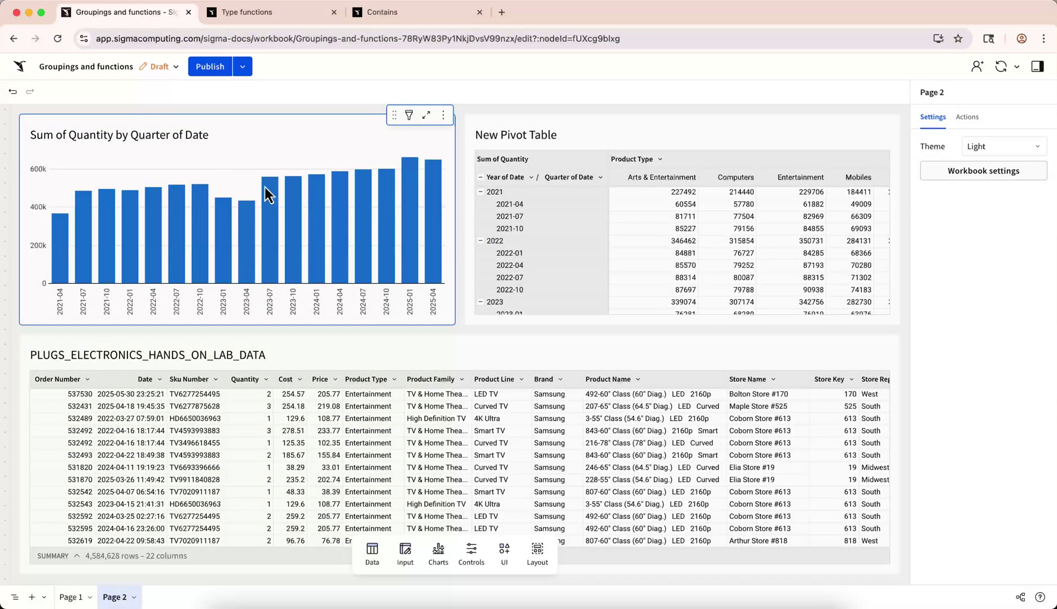
- View the Sum of Quantity chart full size, expand the 2021-07 quarter's orders, and return to Page 1
click(375, 163)
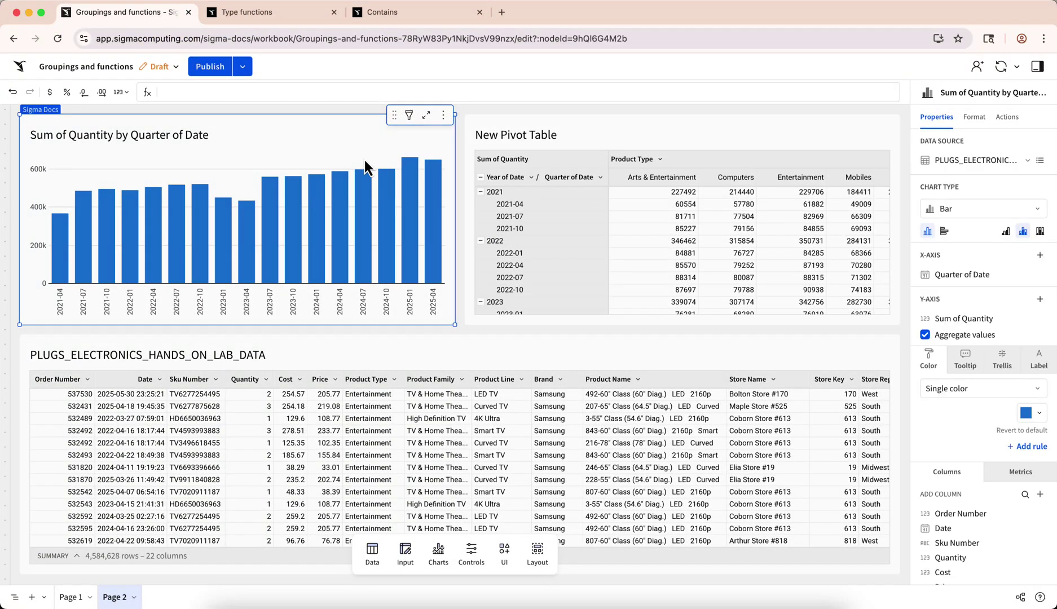
key(super+shift+f)
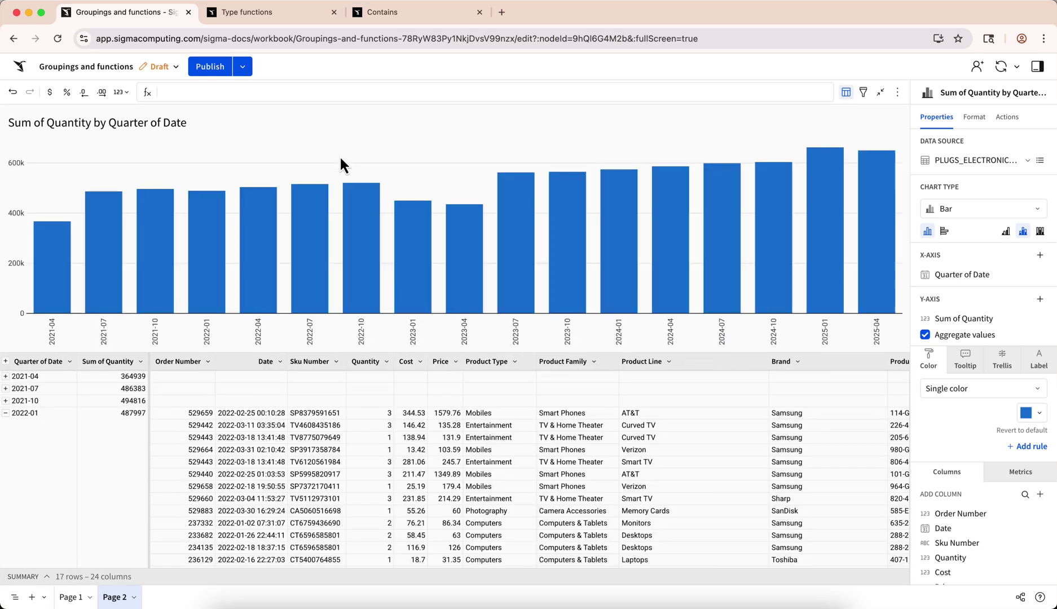
click(23, 424)
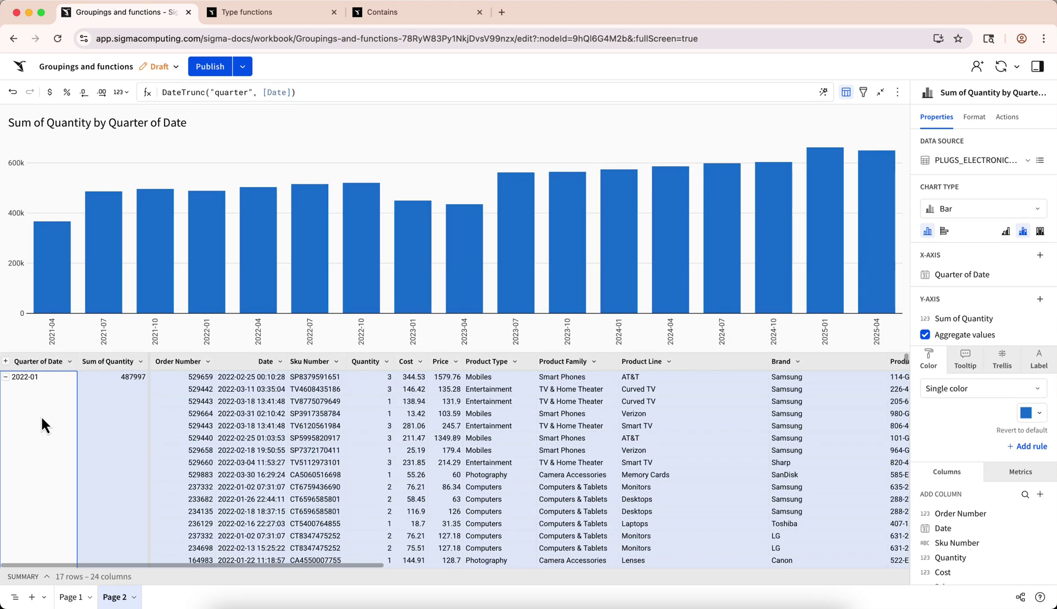
scroll(40, 424, up, 2)
click(79, 388)
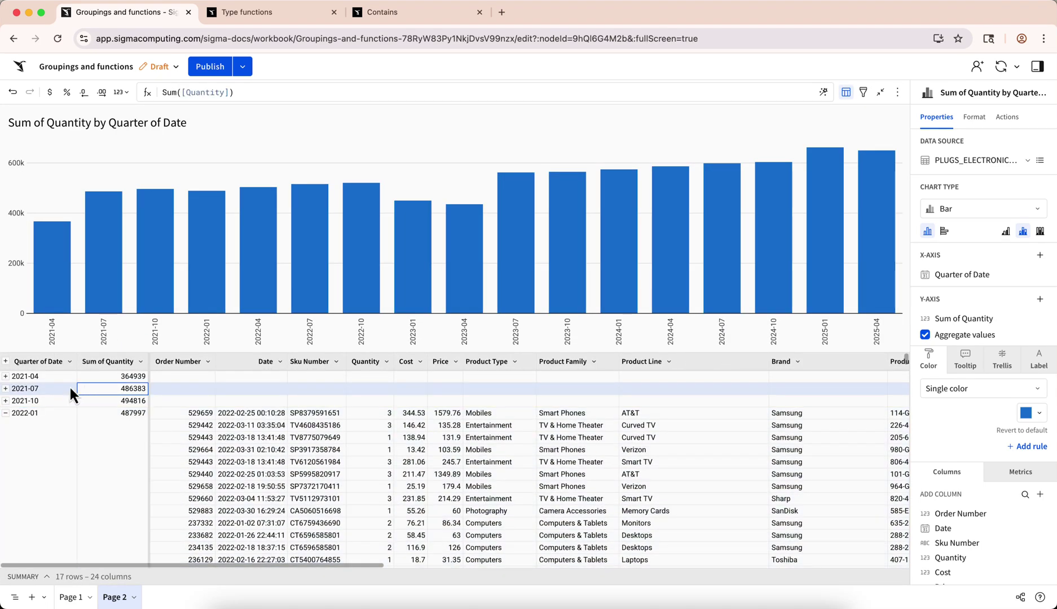
click(43, 388)
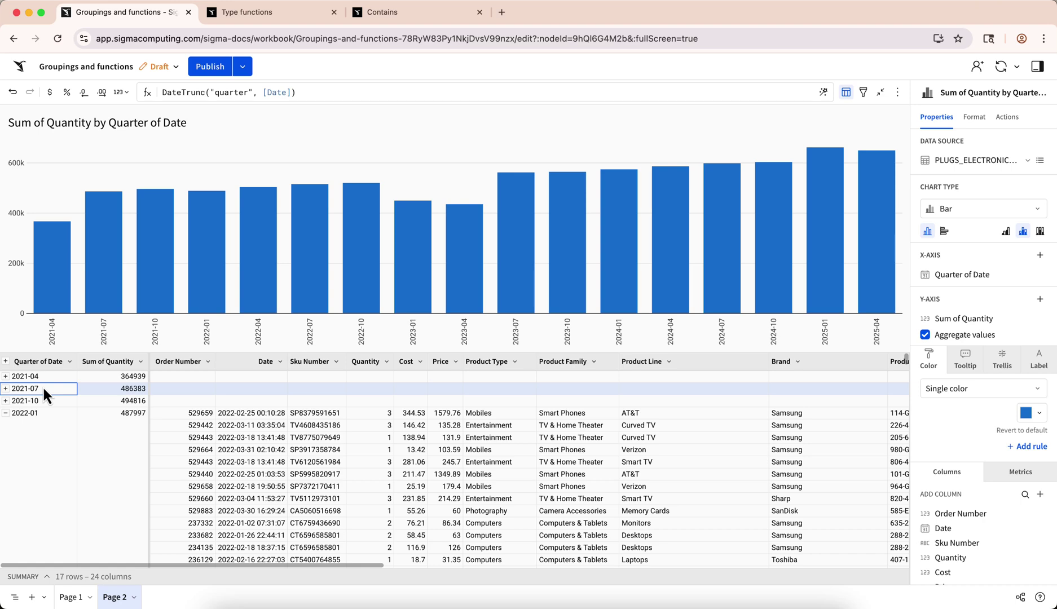
click(6, 388)
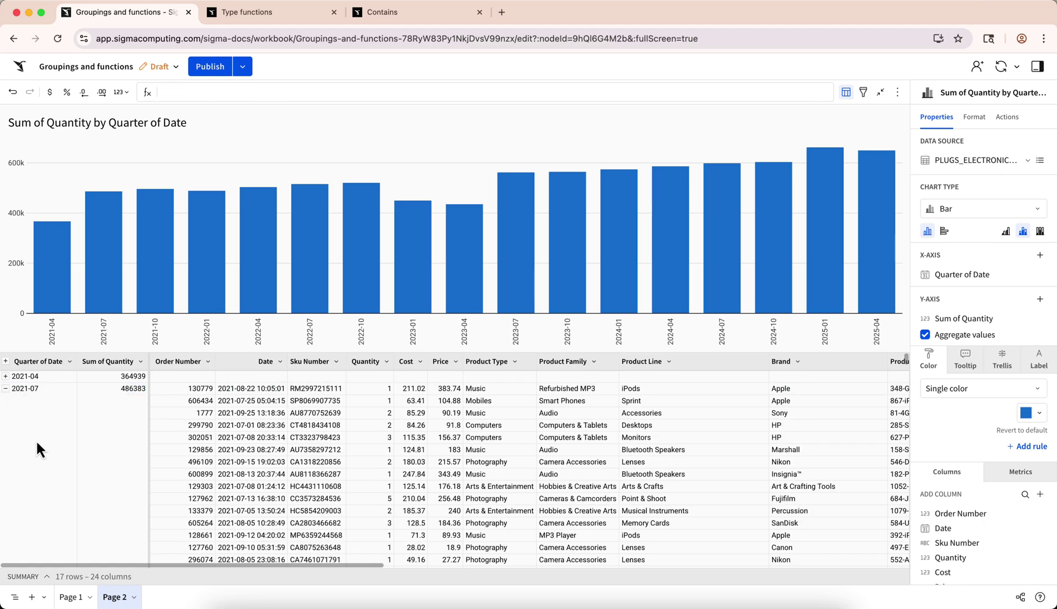
click(72, 598)
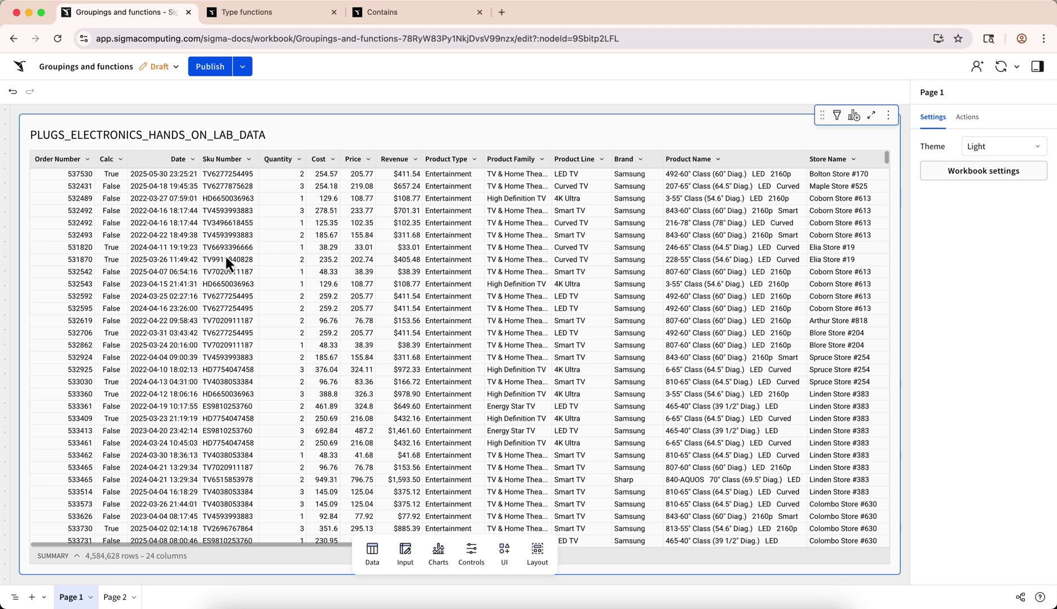
- Sort the table ascending by Order Number and add an Order Number grouping
click(87, 159)
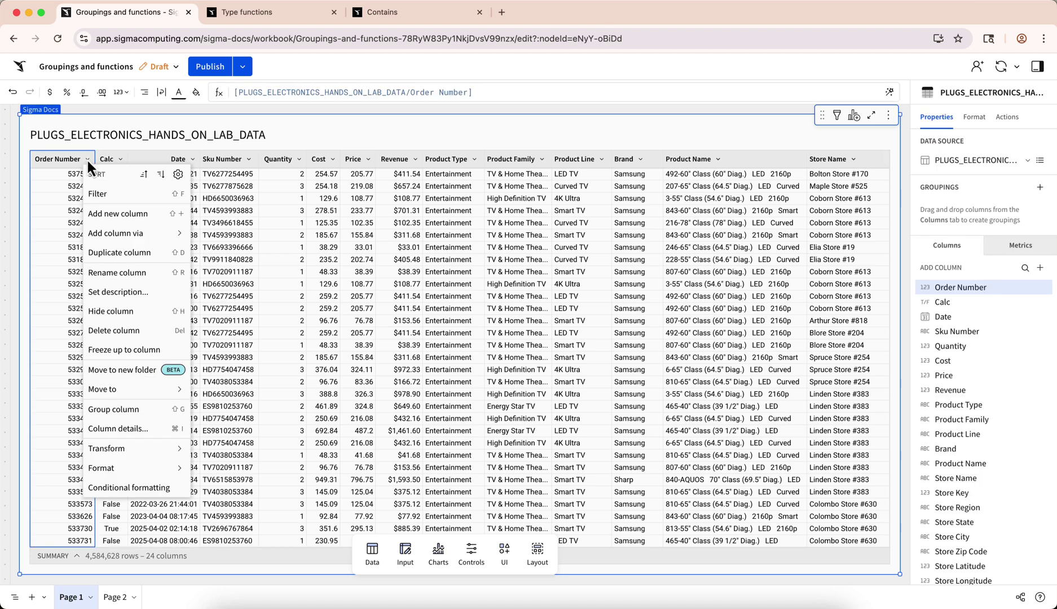
click(145, 175)
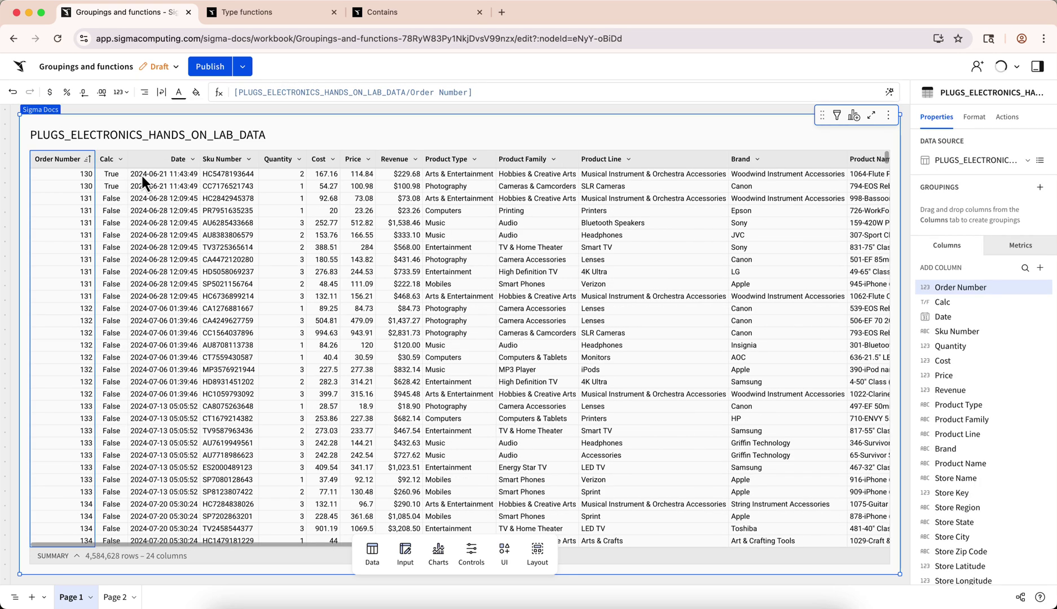
click(89, 199)
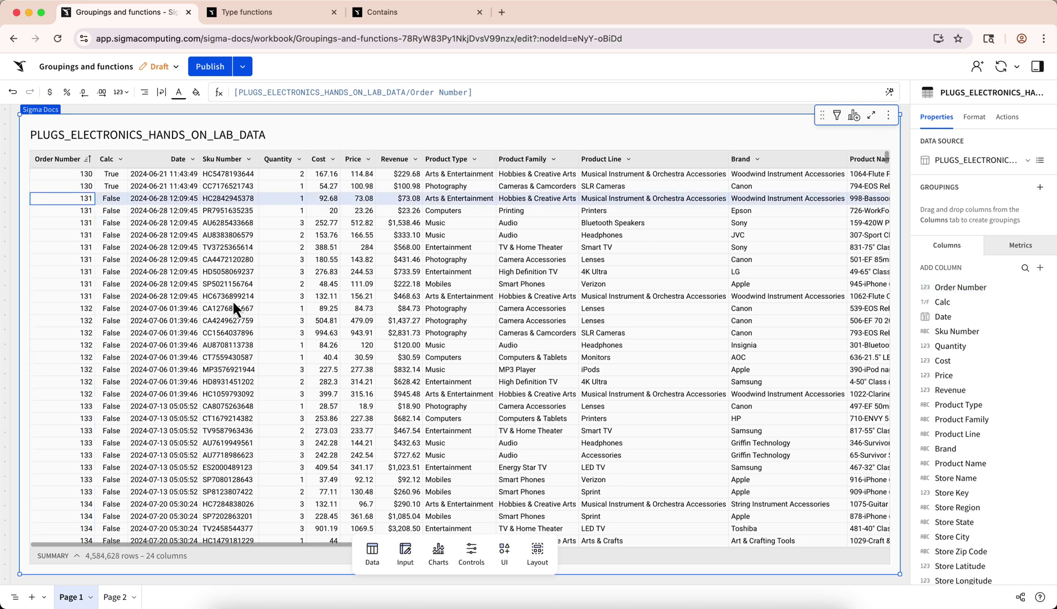
shift+click(83, 299)
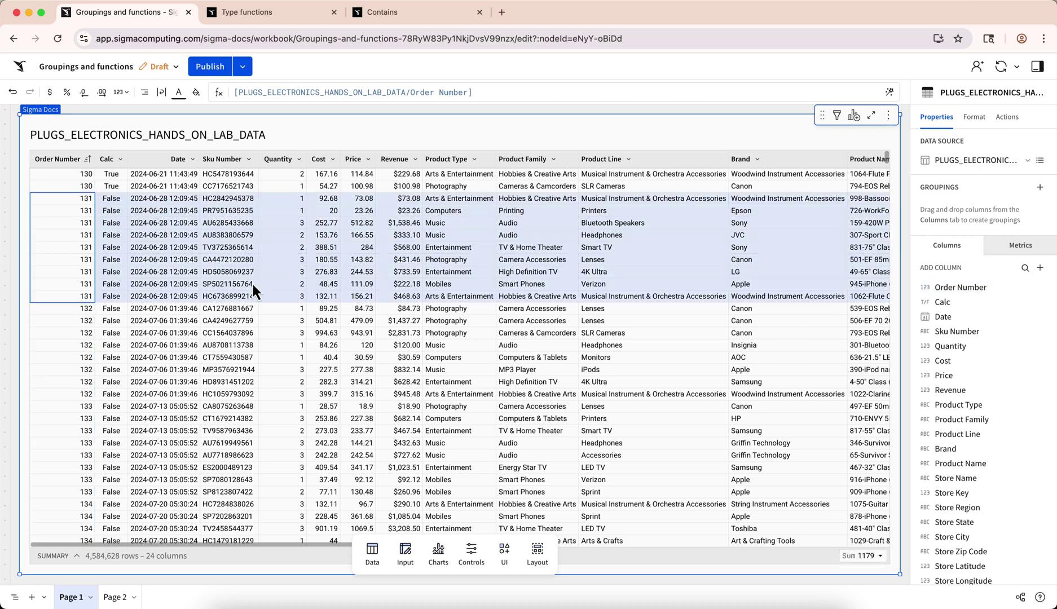
click(1040, 187)
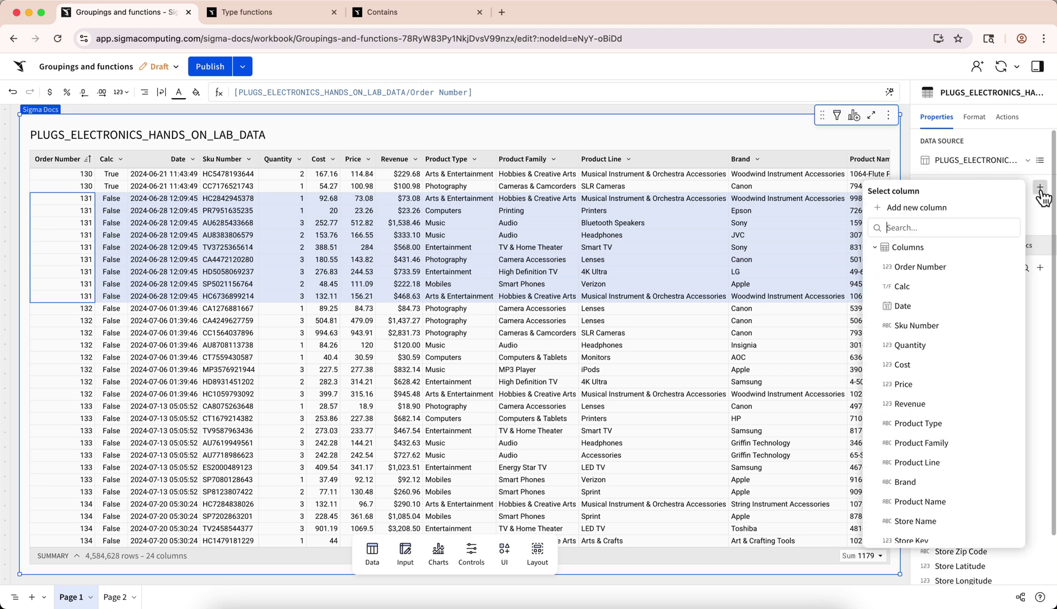
click(967, 266)
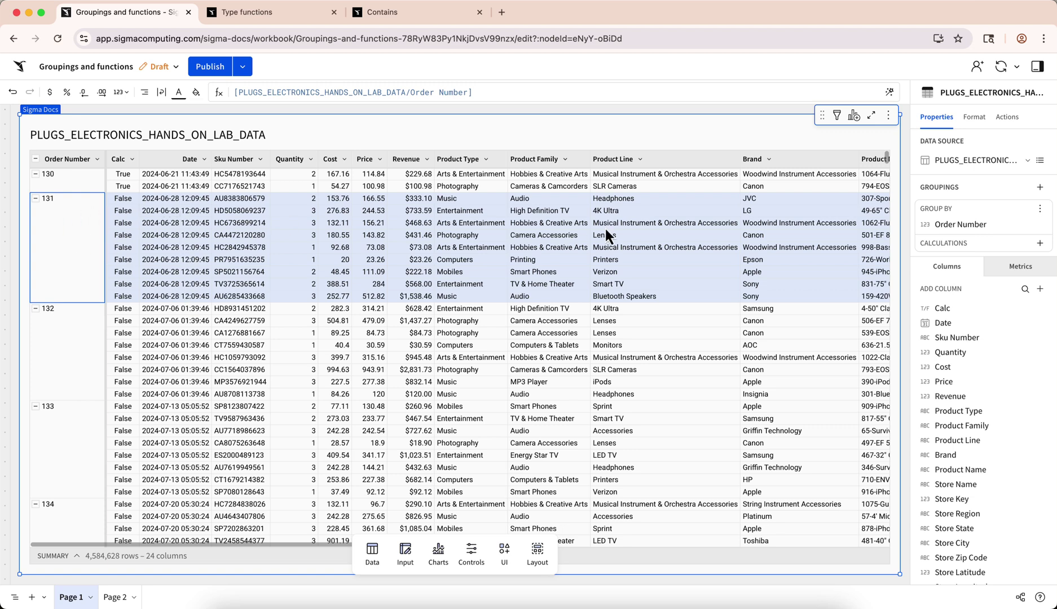
- Add a Sum of Revenue total to each Order Number group, e.g. $330.66 for order 130 and $6,910.36 for 132
click(1040, 243)
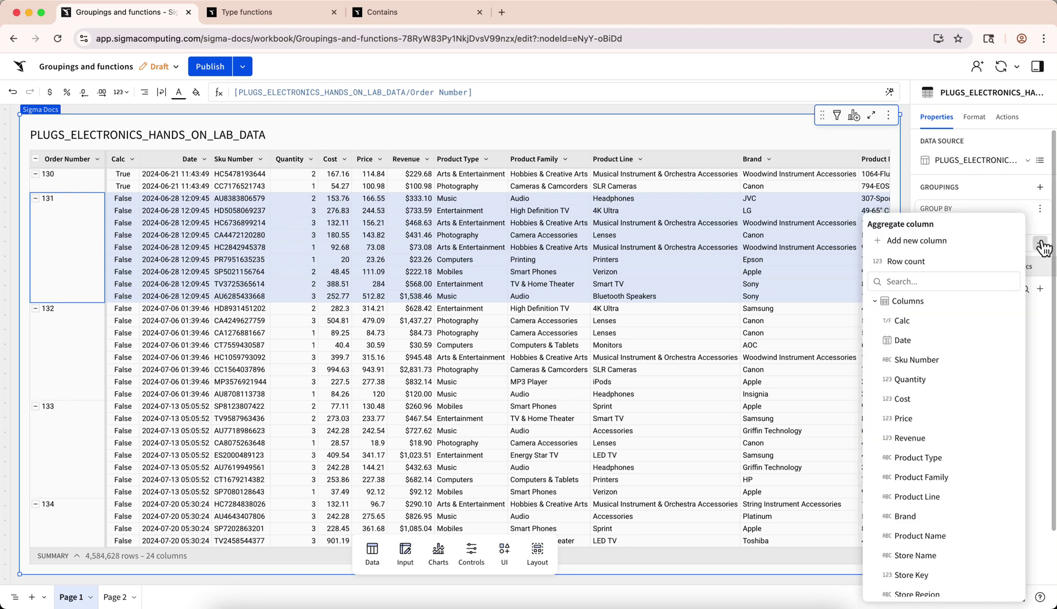
click(945, 440)
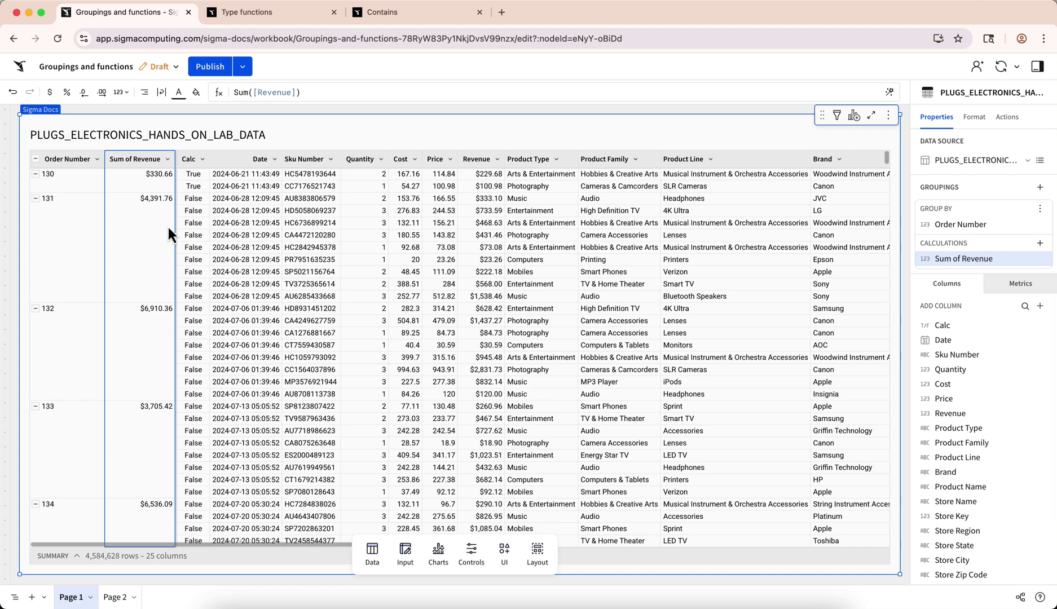
scroll(167, 225, down, 5)
scroll(150, 393, down, 3)
scroll(150, 394, up, 5)
scroll(150, 403, up, 3)
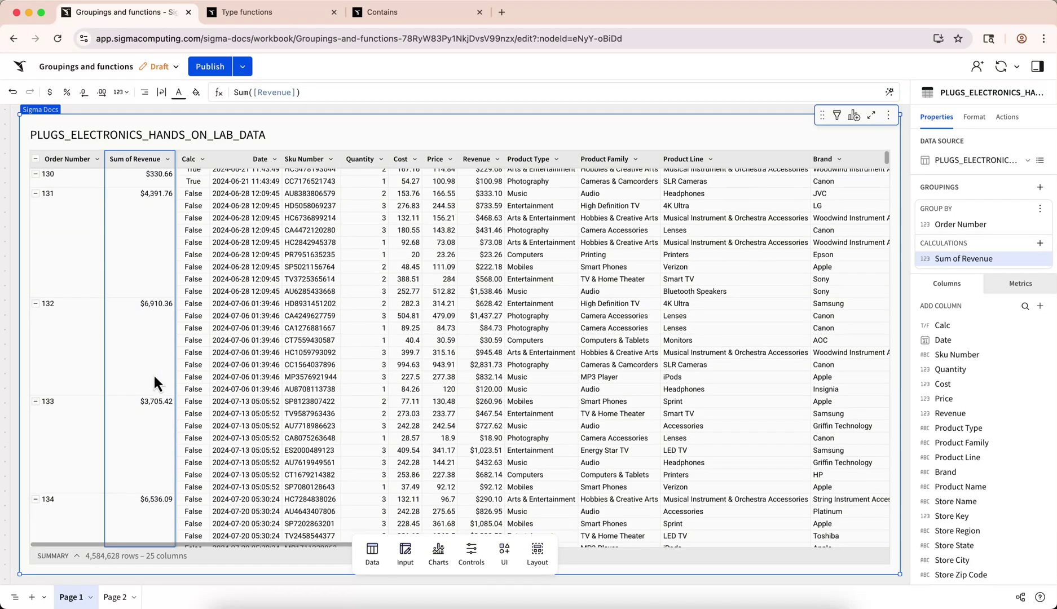
click(153, 374)
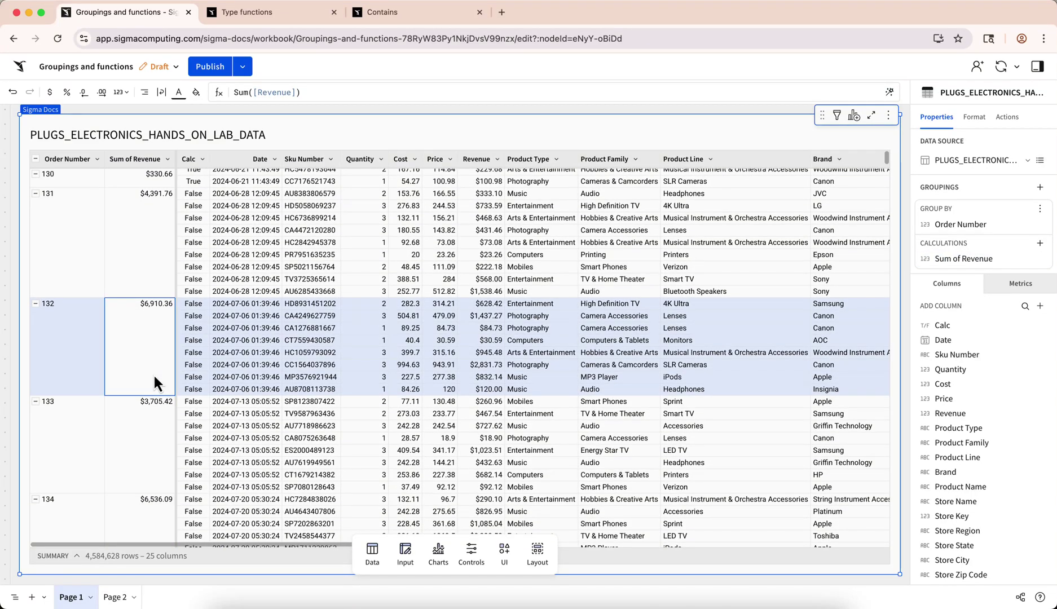
- Add Date as a grouping truncated to Year and make Year of Date the top level
drag(977, 339, 931, 195)
click(1040, 299)
mouse_move(1003, 532)
click(863, 465)
drag(958, 302, 954, 186)
- Add a second Date grouping truncated to Month, placed above Order Number
drag(953, 392, 975, 266)
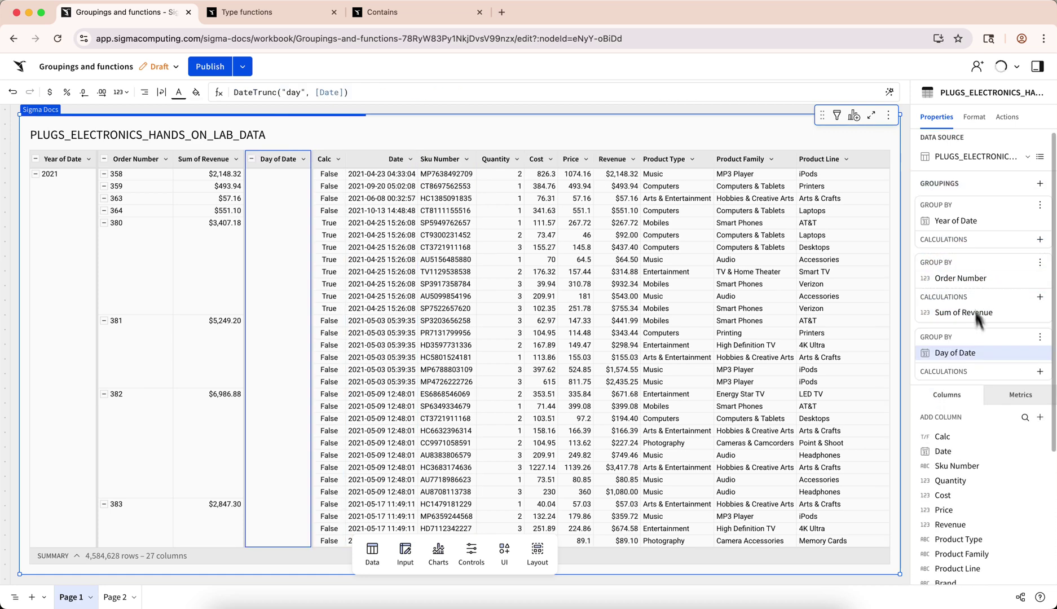
click(1046, 355)
mouse_move(954, 292)
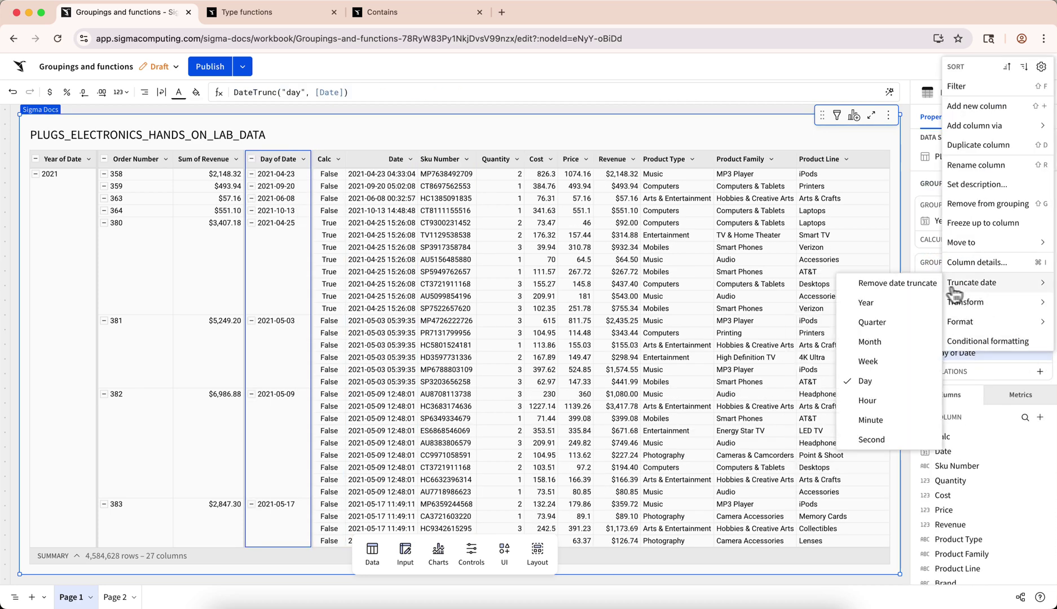
click(919, 341)
drag(952, 338, 959, 262)
- Add Store Region as a grouping level and review the Year and Month of Date formulas
scroll(974, 507, down, 5)
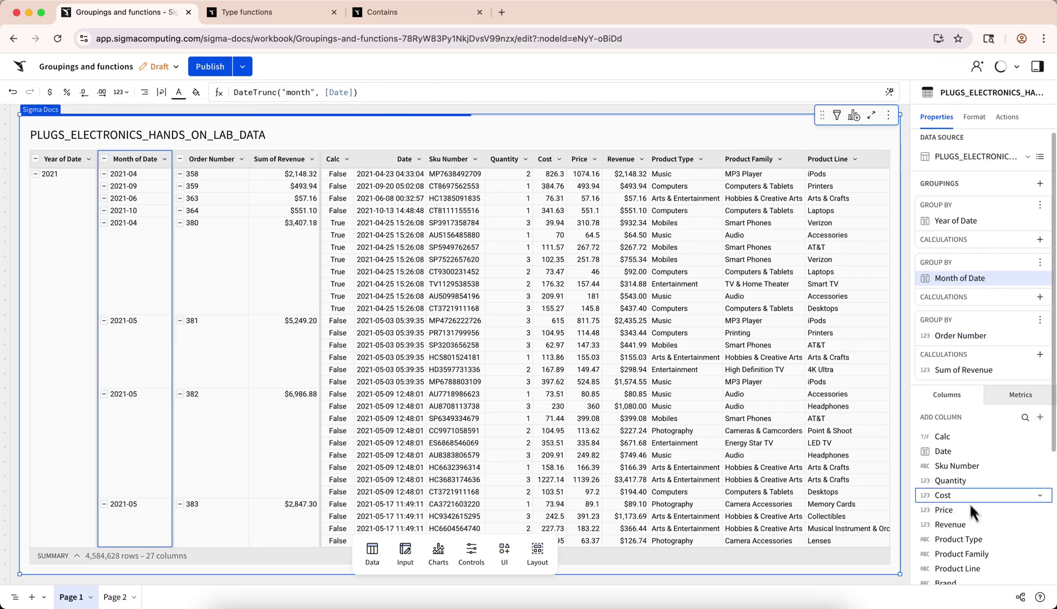
drag(973, 537, 904, 401)
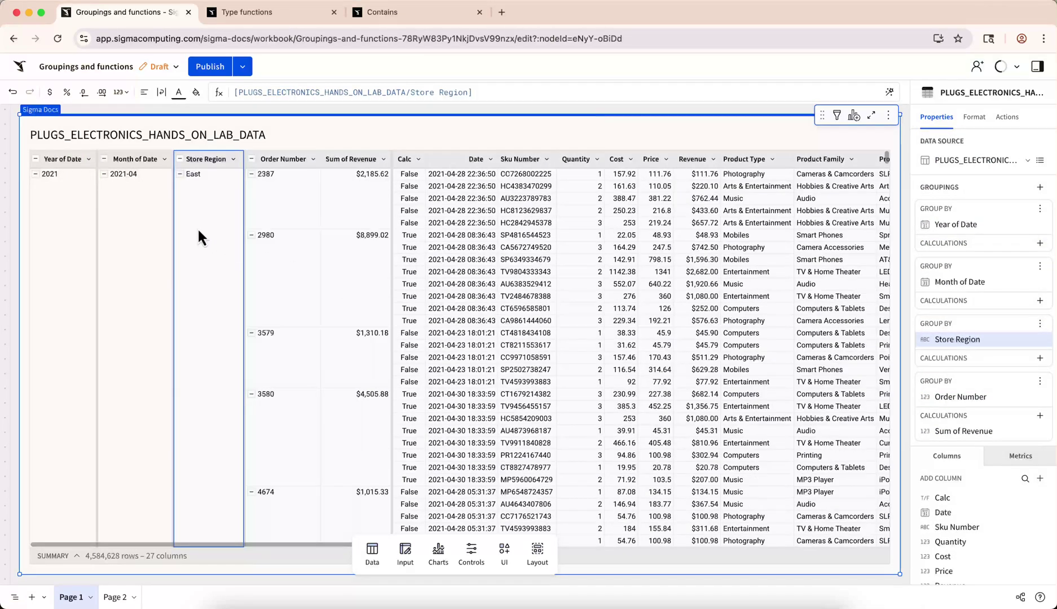
click(124, 196)
click(72, 199)
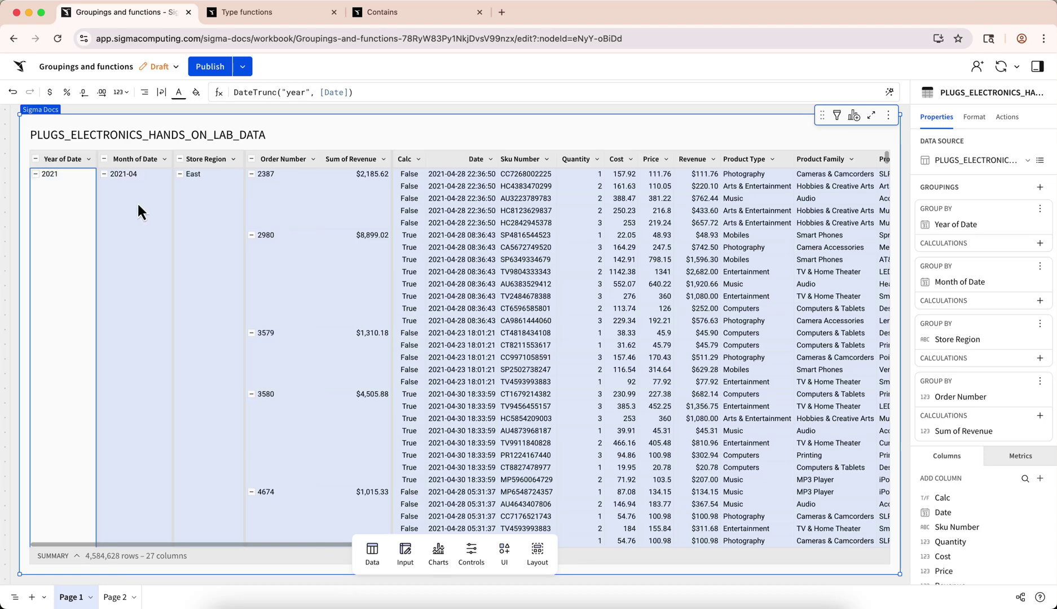
click(581, 210)
click(377, 201)
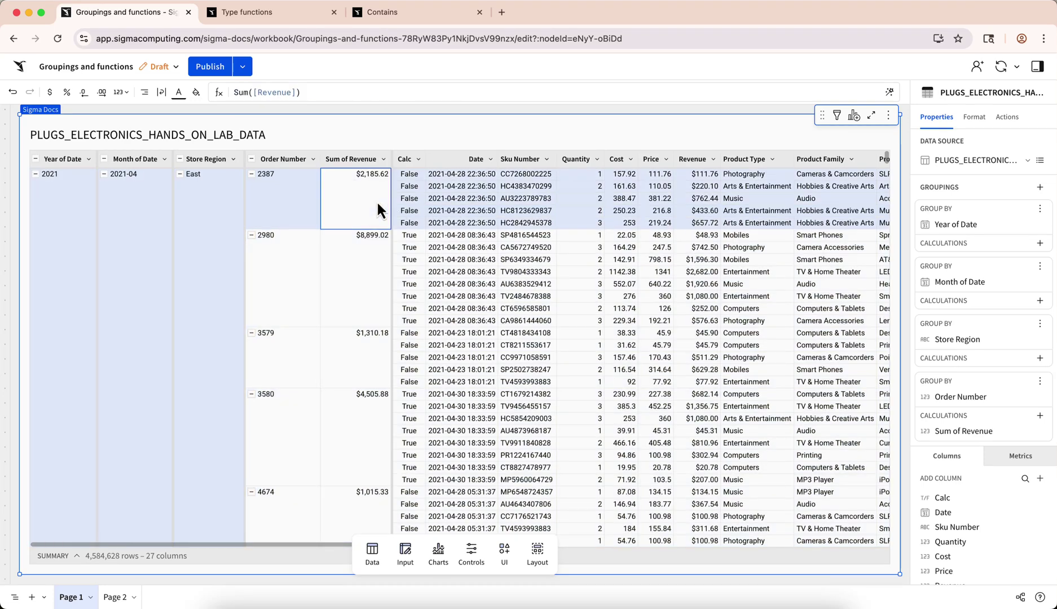
click(220, 198)
click(124, 204)
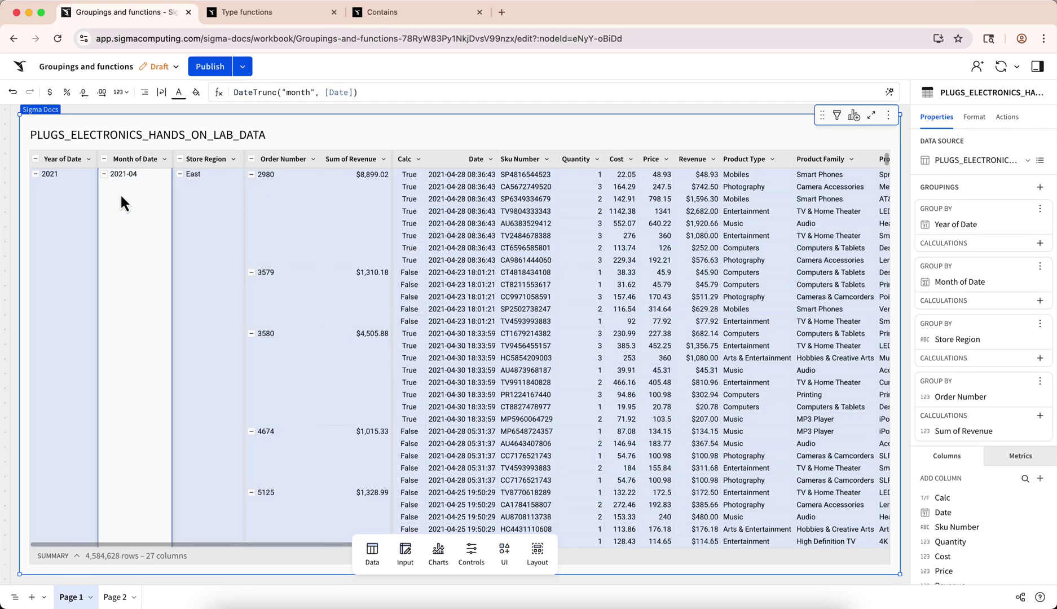
click(61, 195)
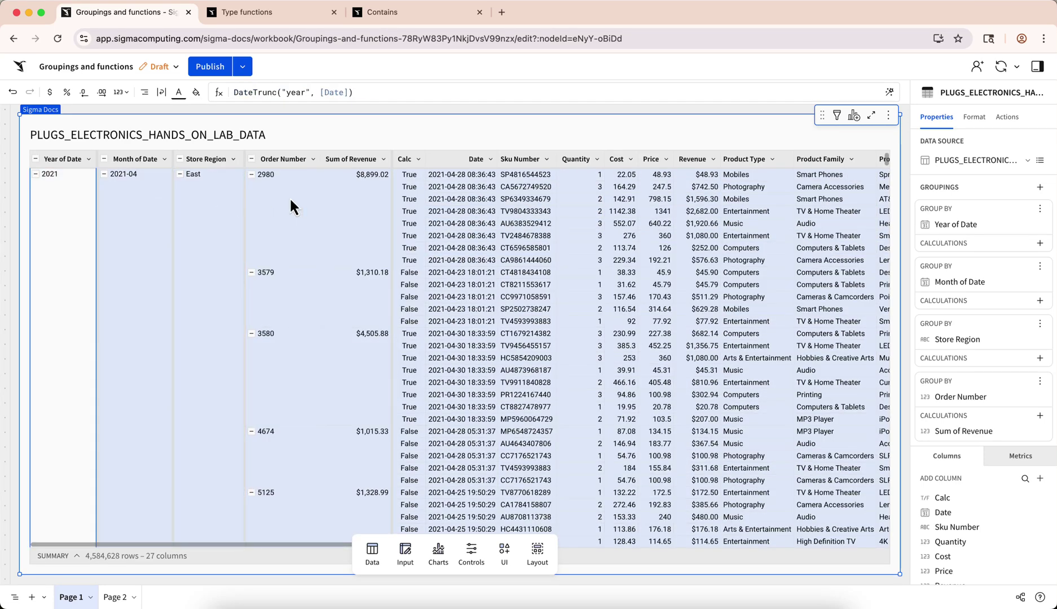
- Collapse order 2980's detail rows and the East region group
click(252, 175)
click(180, 174)
click(180, 174)
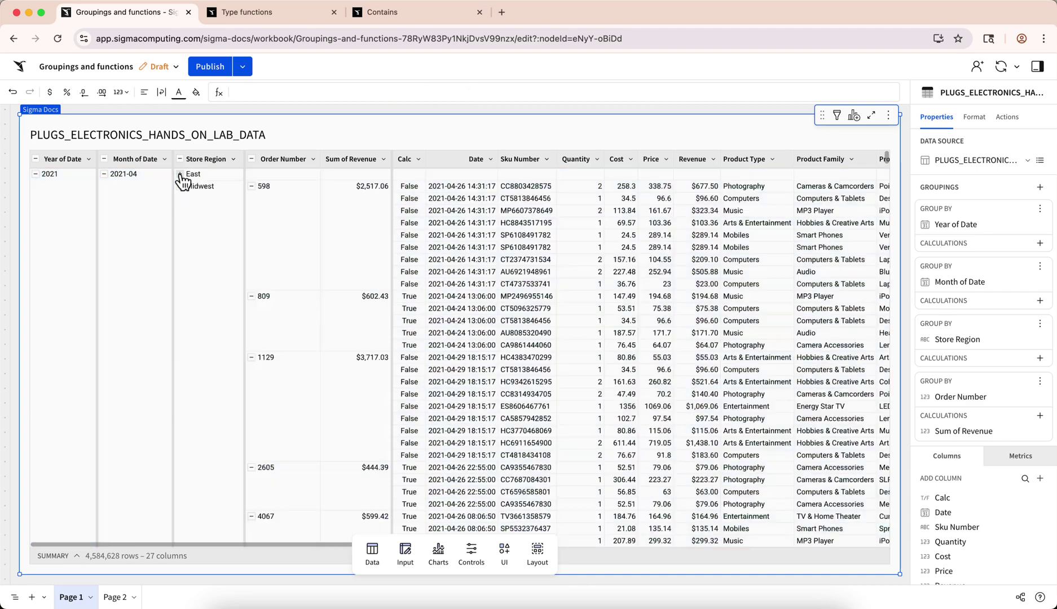
- Collapse to yearly rows, then expand 2021, 2021-04, East and order 2387 to show its details
click(35, 160)
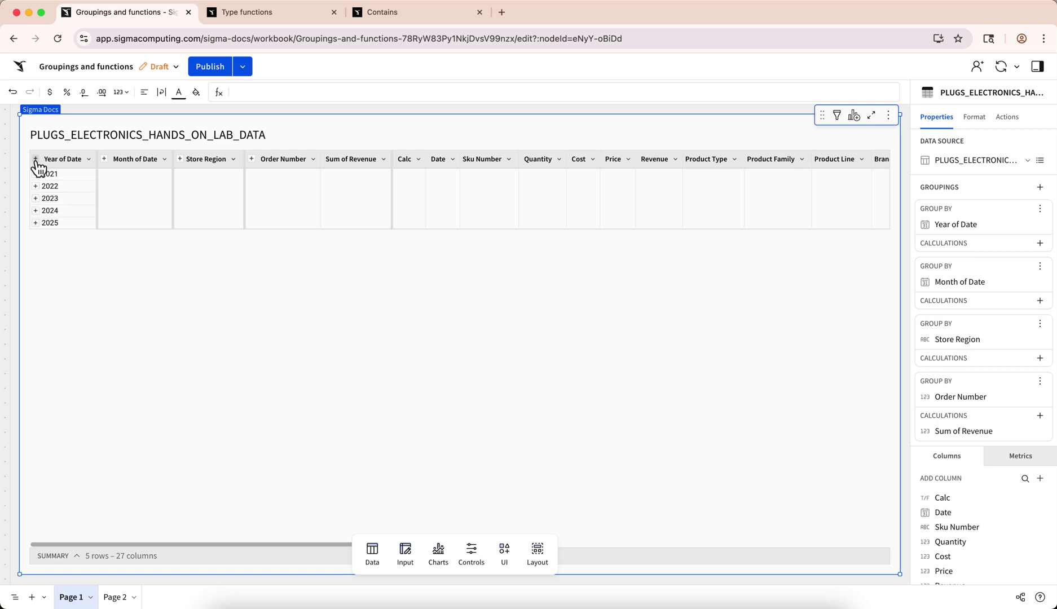
click(50, 175)
click(35, 175)
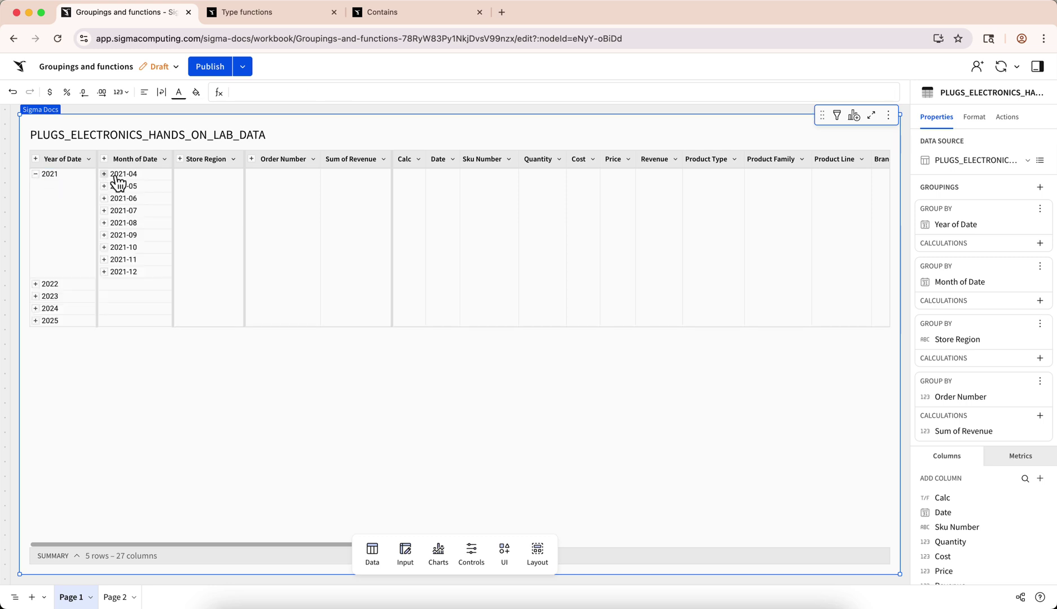
click(124, 176)
click(104, 174)
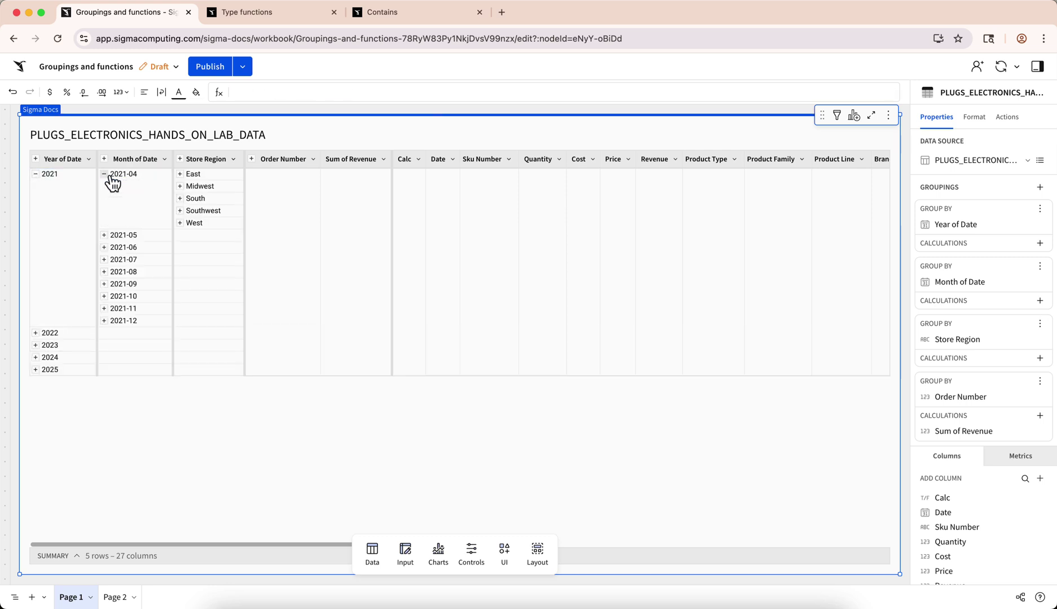
click(209, 177)
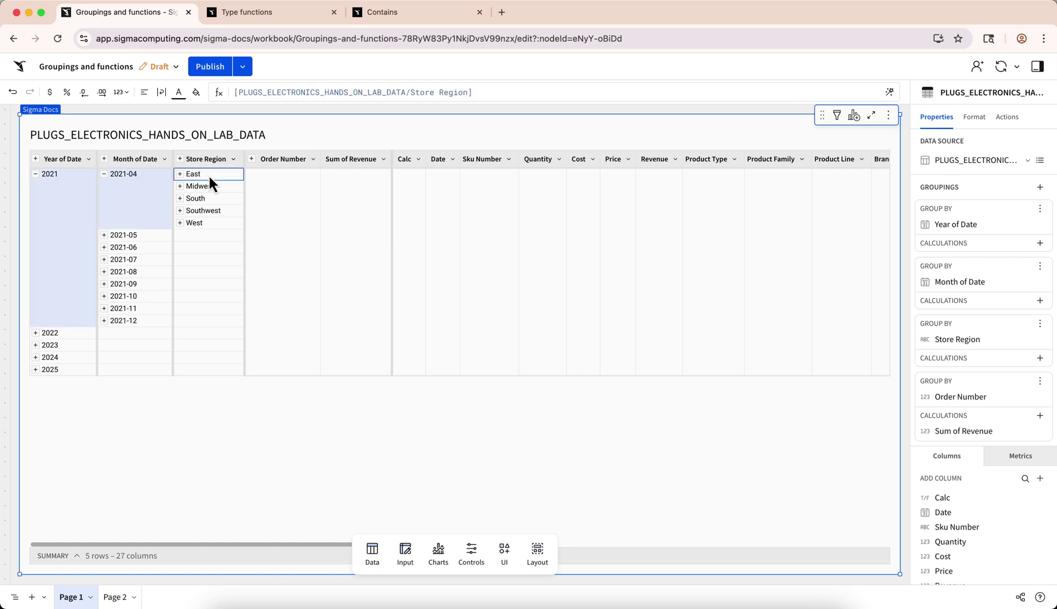
click(180, 174)
click(254, 180)
click(252, 175)
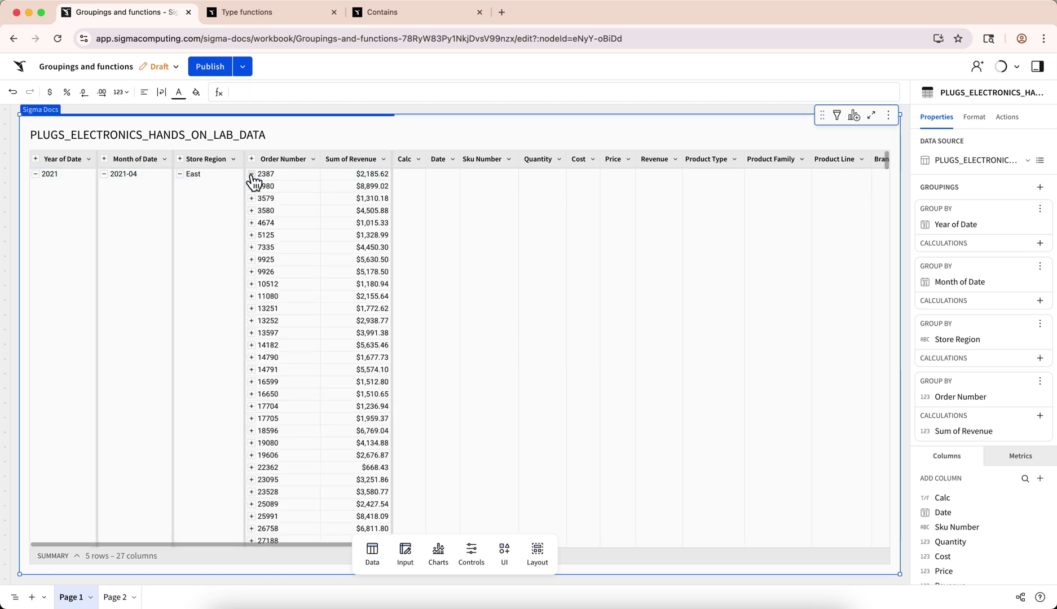